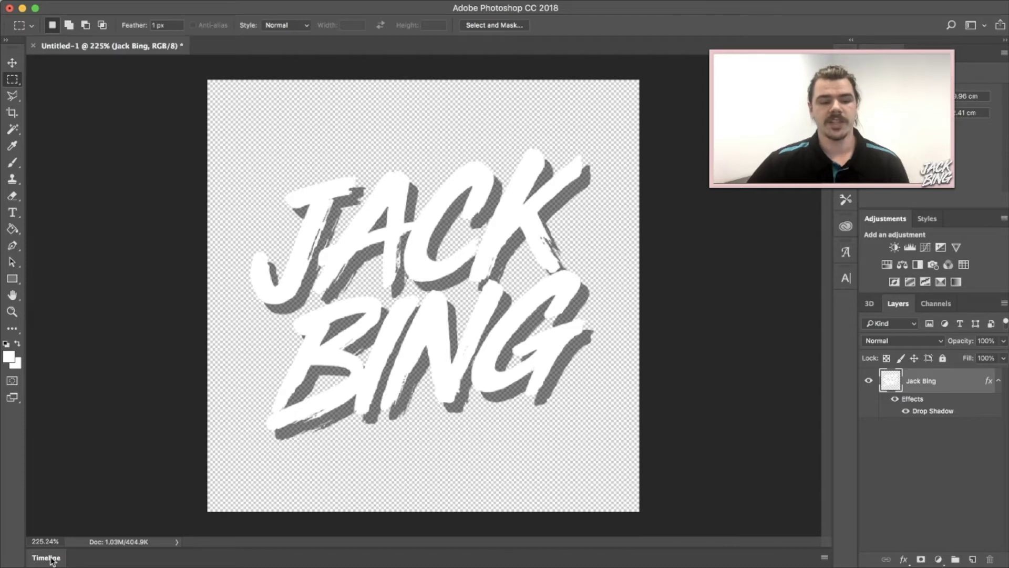
Show the Timeline panel with the Jack Bing clip, enlarge it, and fit the full canvas in view
left_click(51, 559)
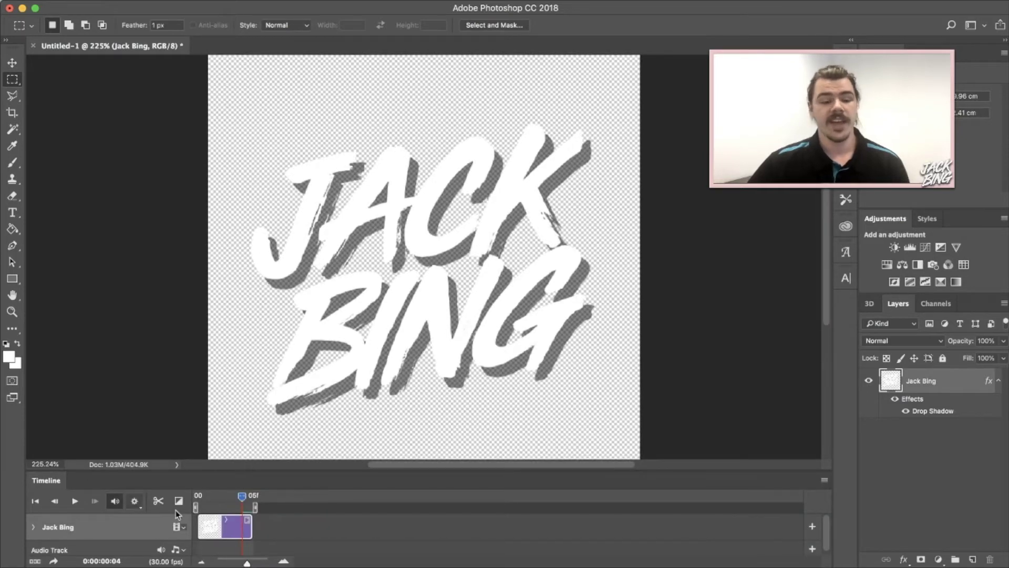
double_click(51, 480)
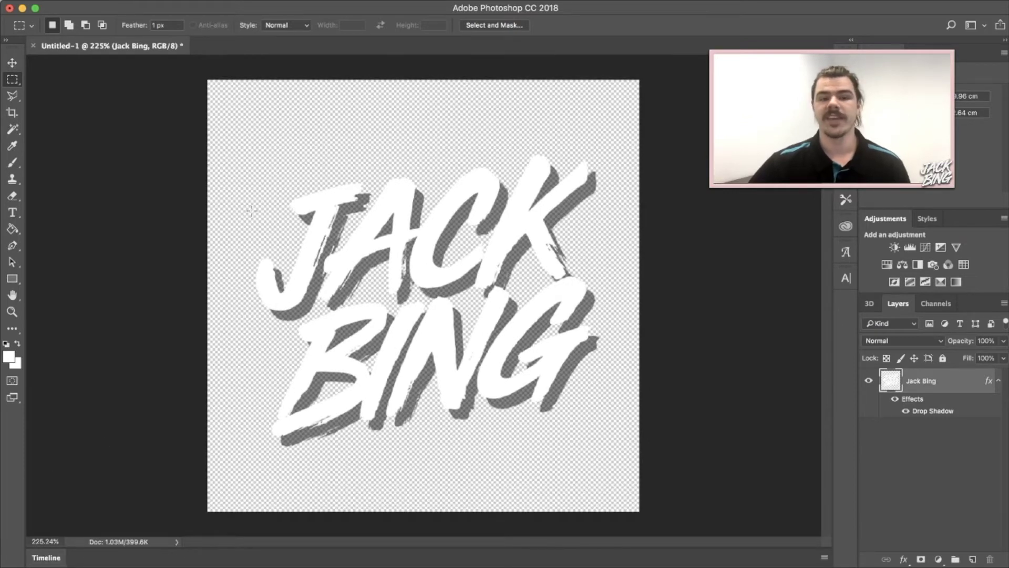
left_click(392, 0)
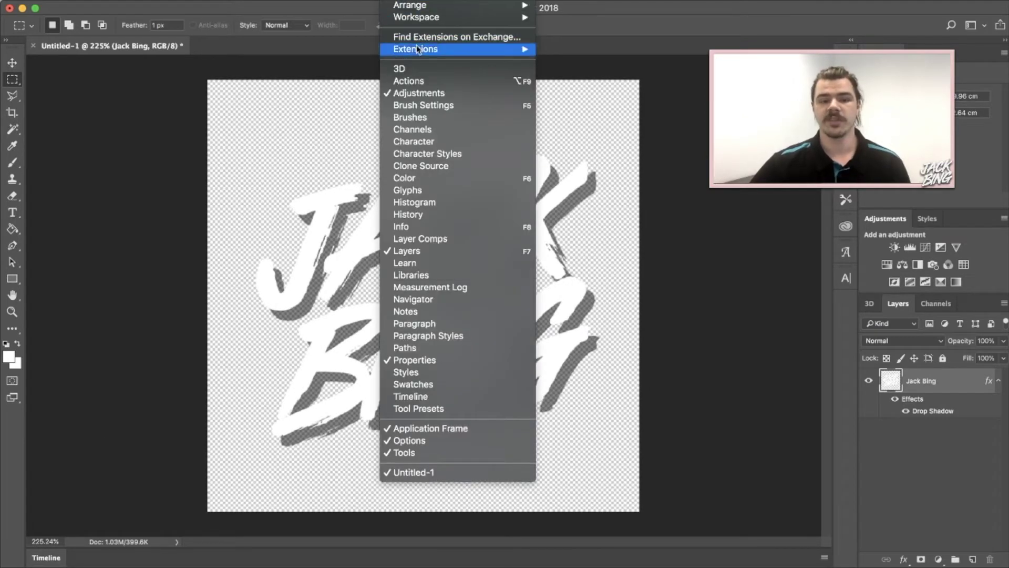
left_click(412, 396)
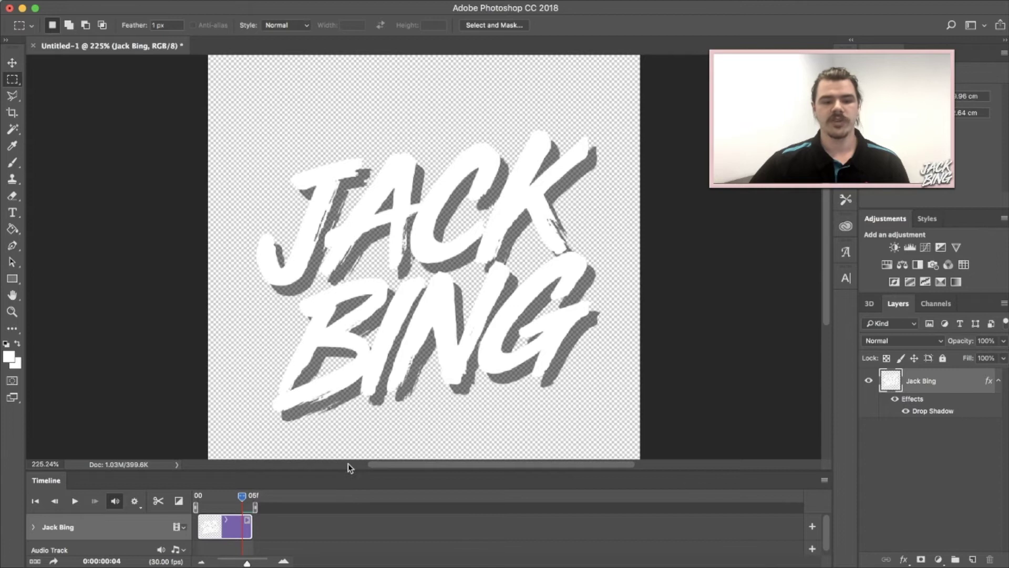
left_click_drag(345, 469, 342, 381)
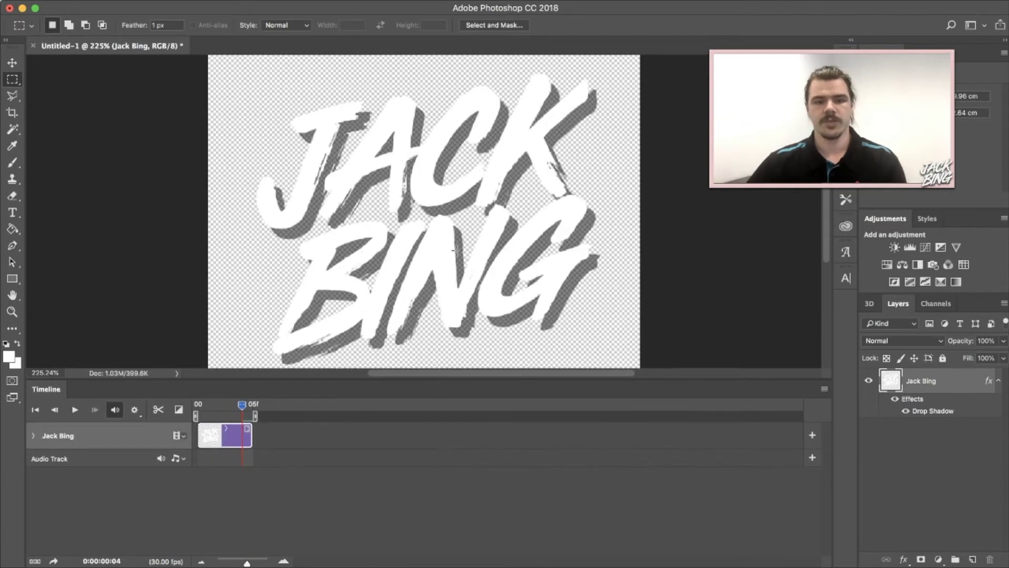
key("super+0")
scroll(458, 250, "down", 2)
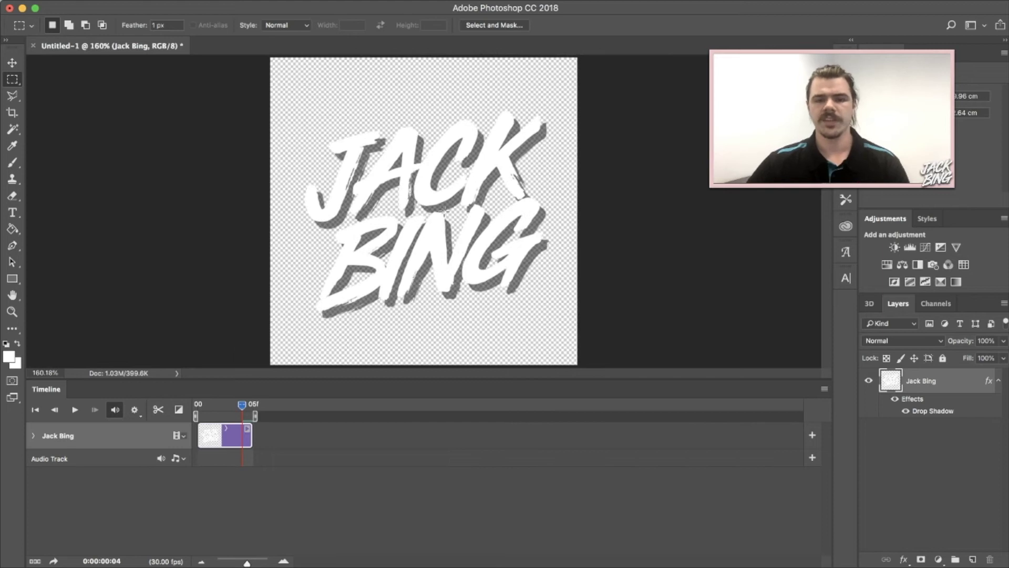
Rasterize the Jack Bing drop shadow, duplicate the layer, and move the copy's clip after the original
left_click(230, 404)
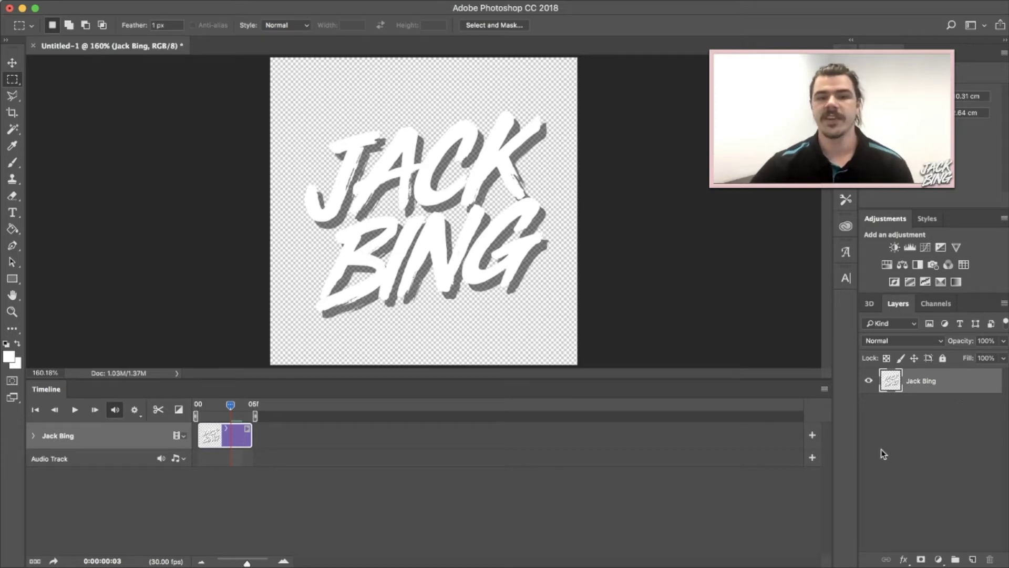
left_click_drag(231, 405, 261, 410)
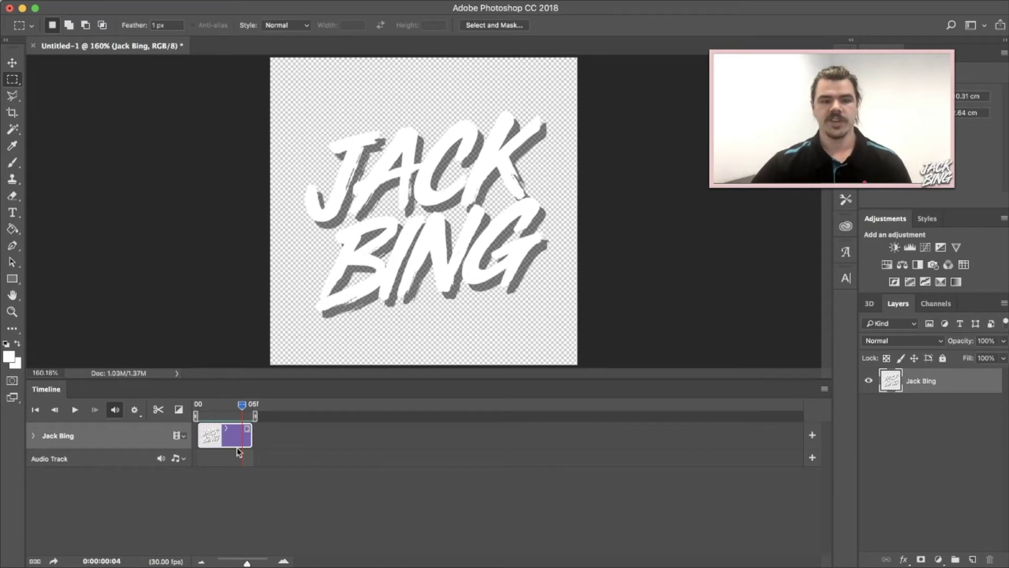
key("super+j")
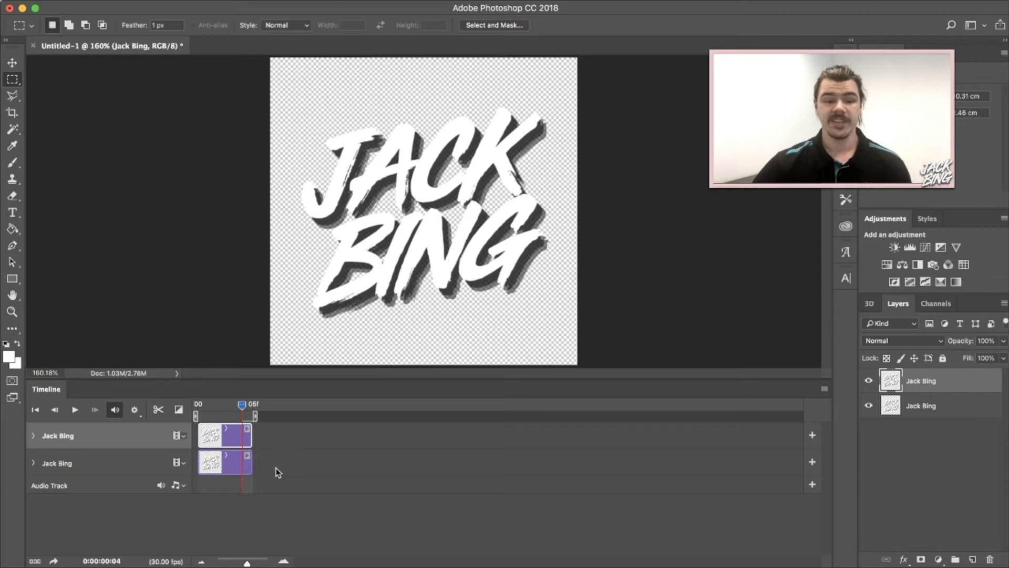
left_click(223, 462)
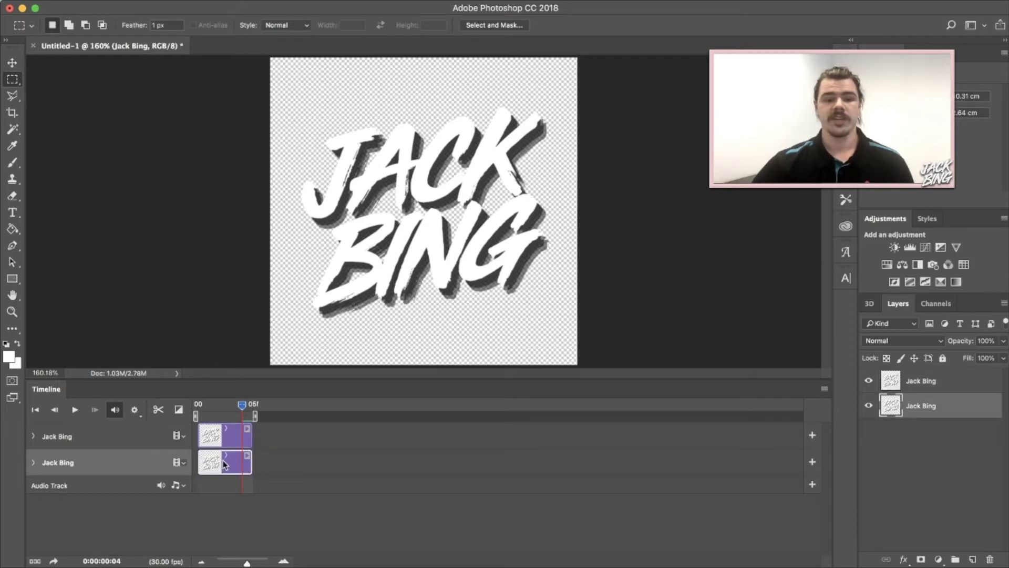
left_click_drag(221, 459, 272, 461)
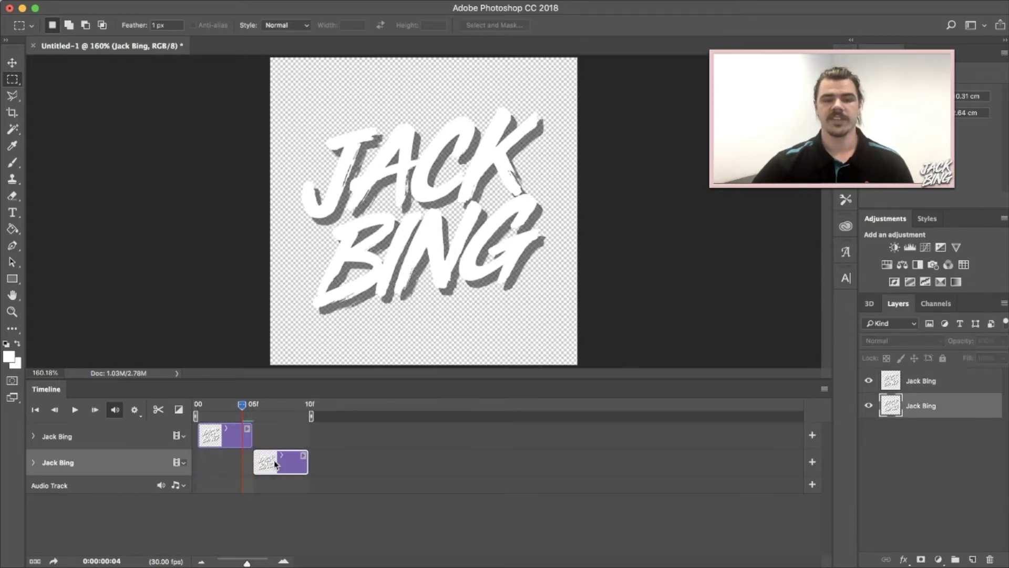
left_click(225, 436)
left_click(78, 414)
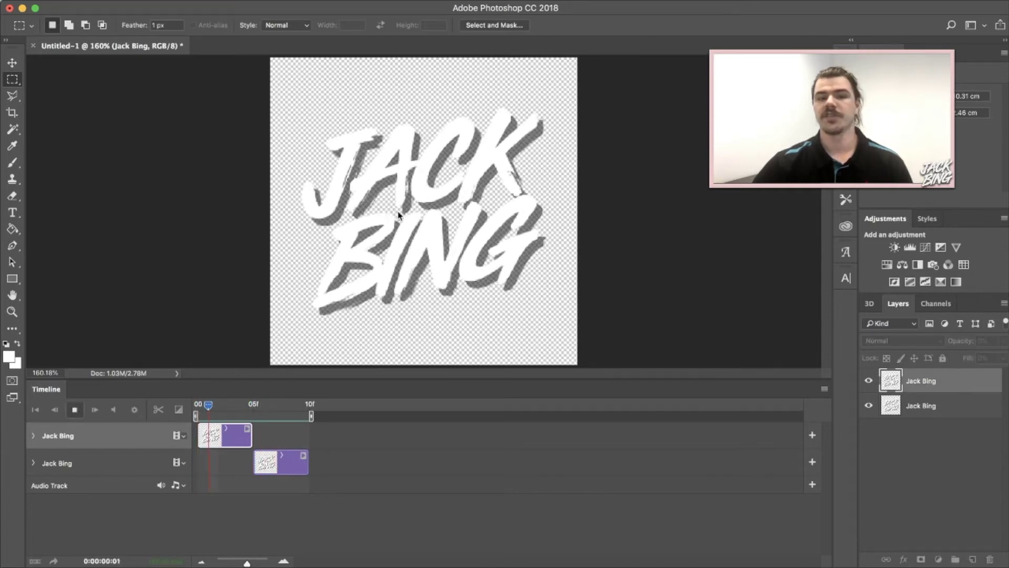
Scrub to about frame 6 and replay the two-clip Jack Bing animation
left_click(78, 413)
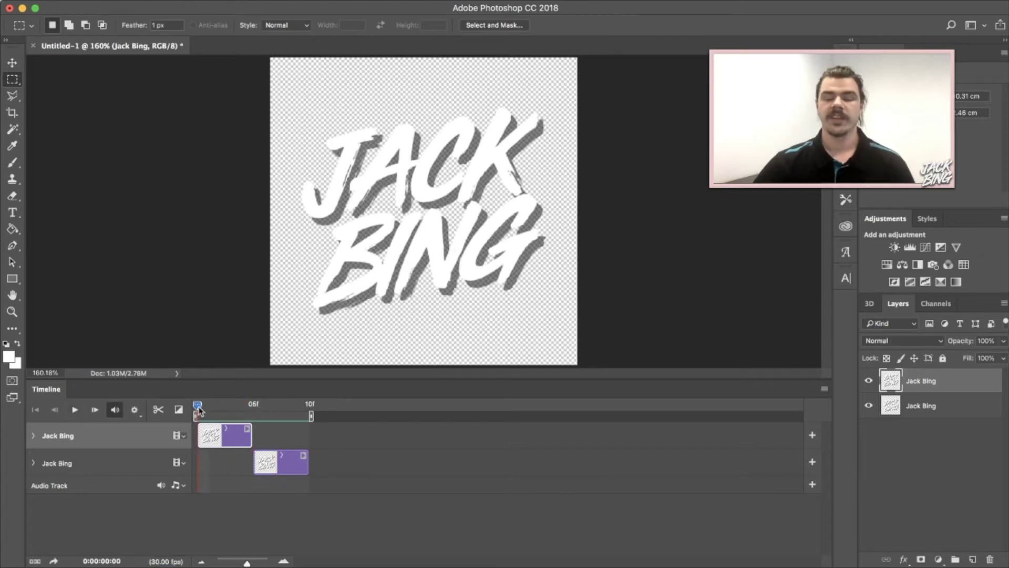
left_click_drag(197, 408, 148, 409)
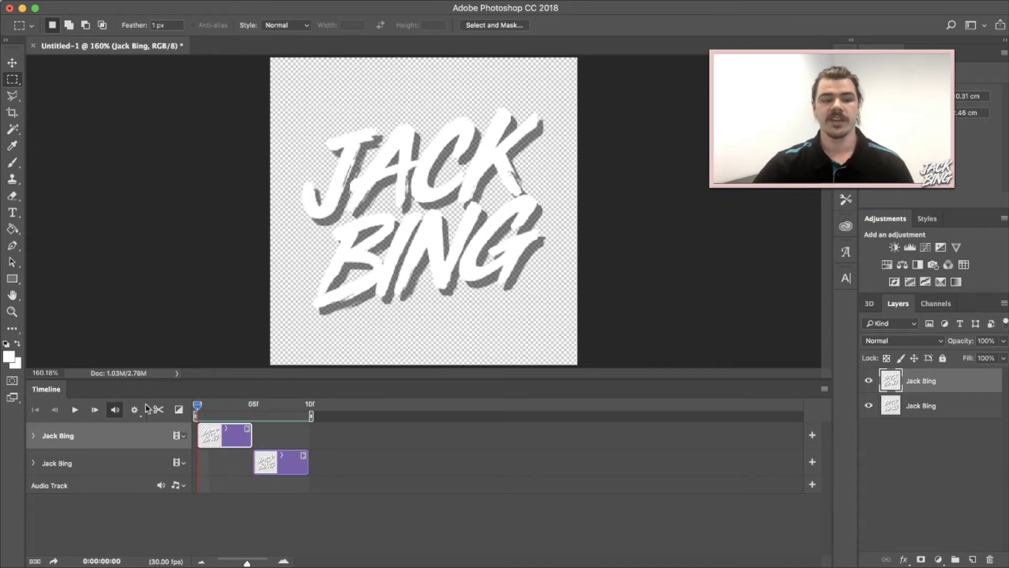
left_click(75, 409)
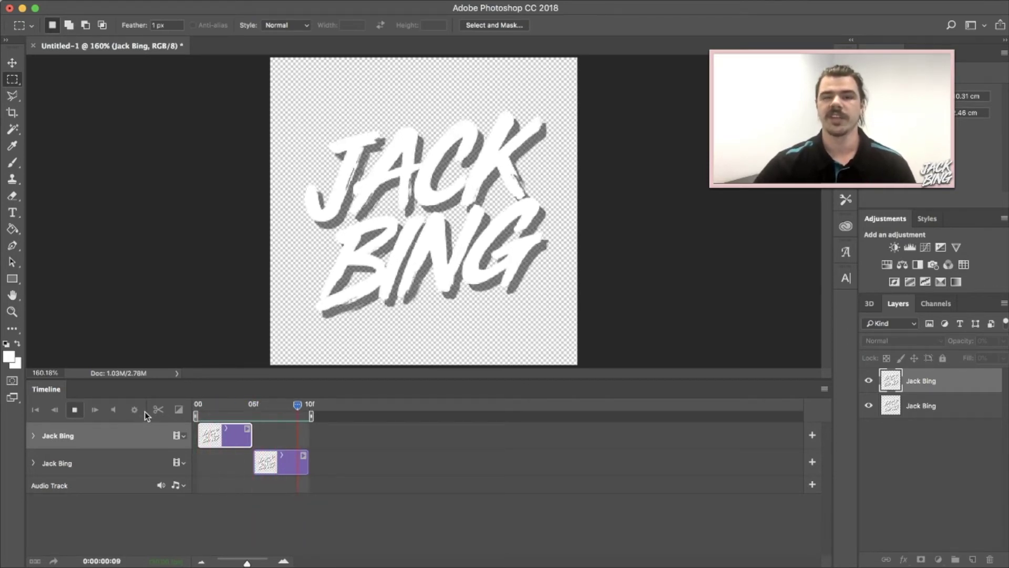
left_click(74, 409)
Align the lower Jack Bing copy's top edges to nudge it up, then preview the loop from frame 4
left_click(952, 406)
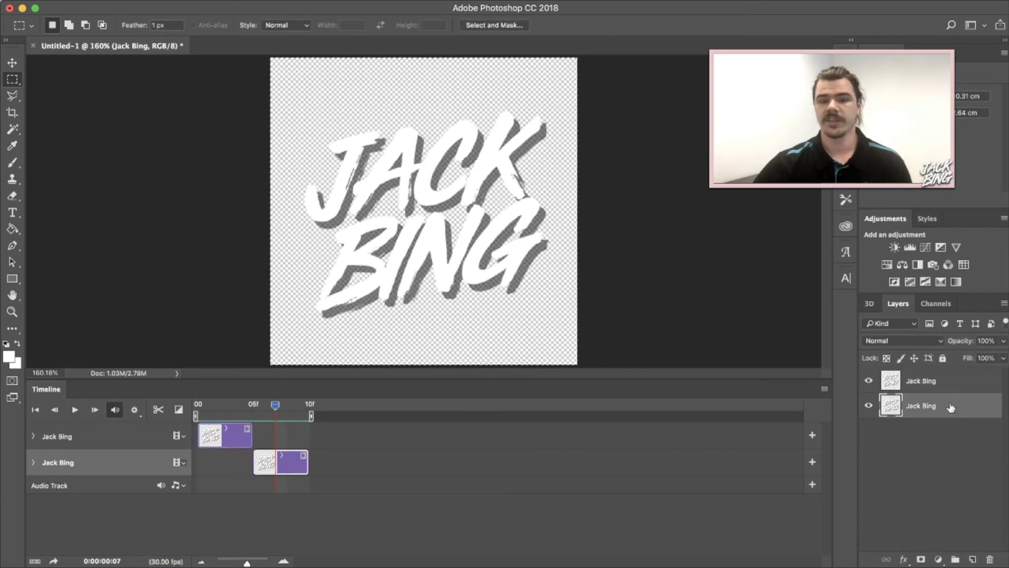
left_click(12, 62)
left_click(238, 29)
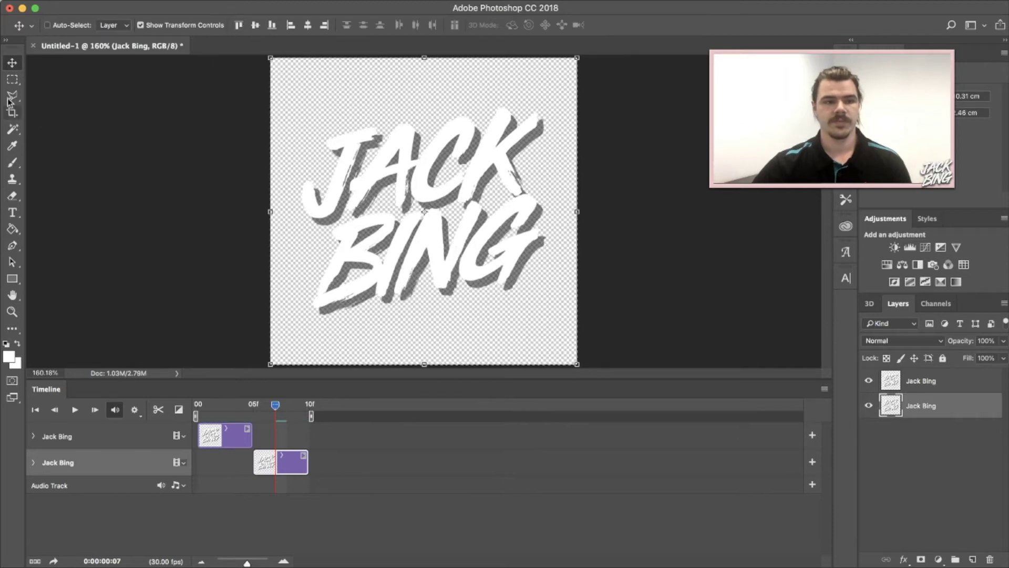
key("m")
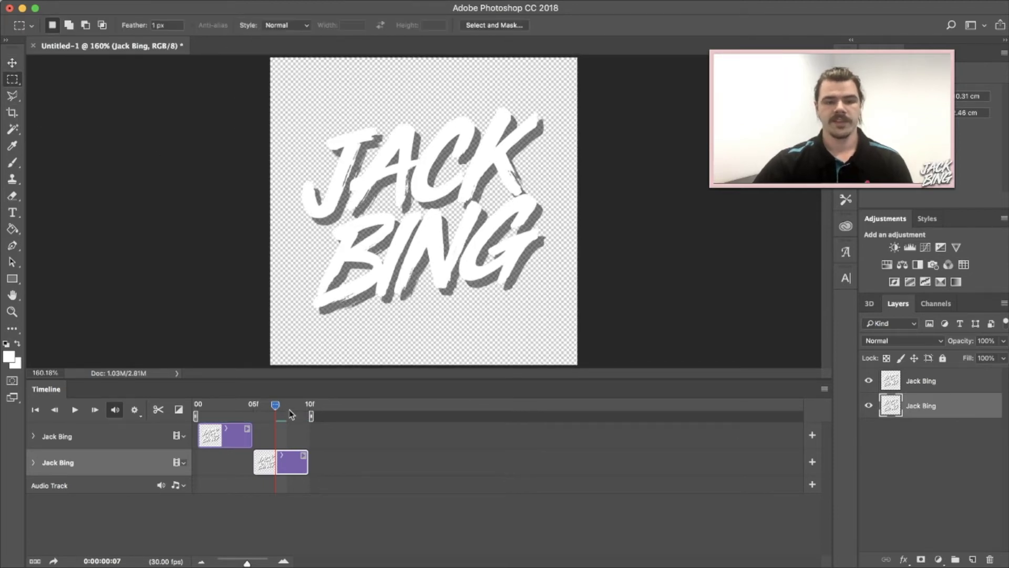
left_click_drag(271, 405, 237, 413)
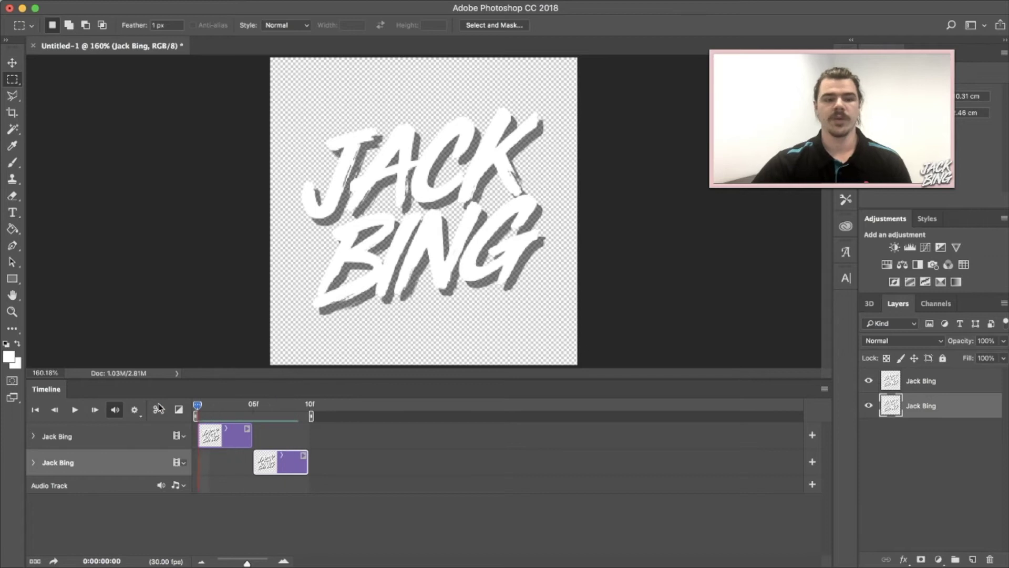
left_click(75, 409)
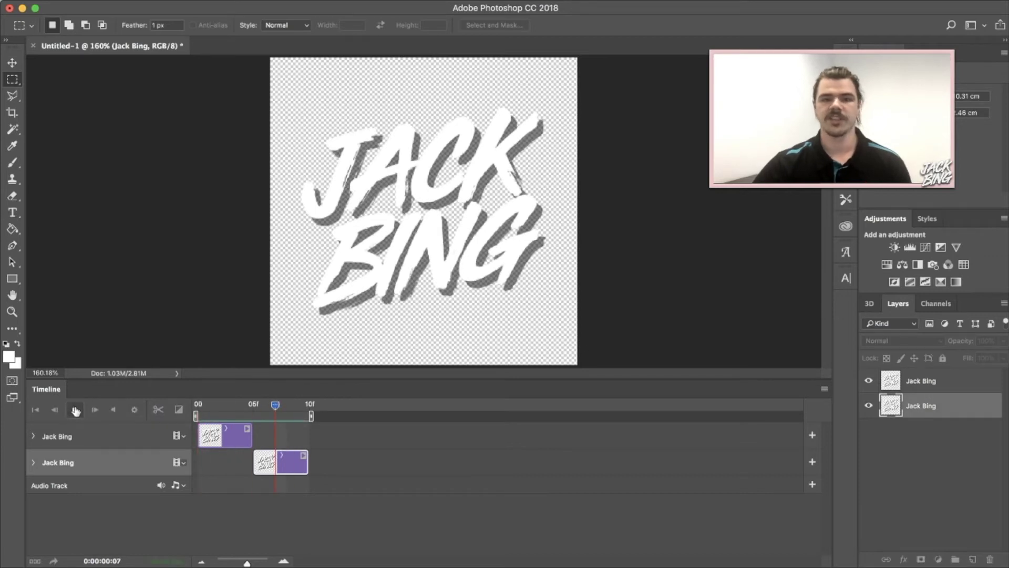
key("space")
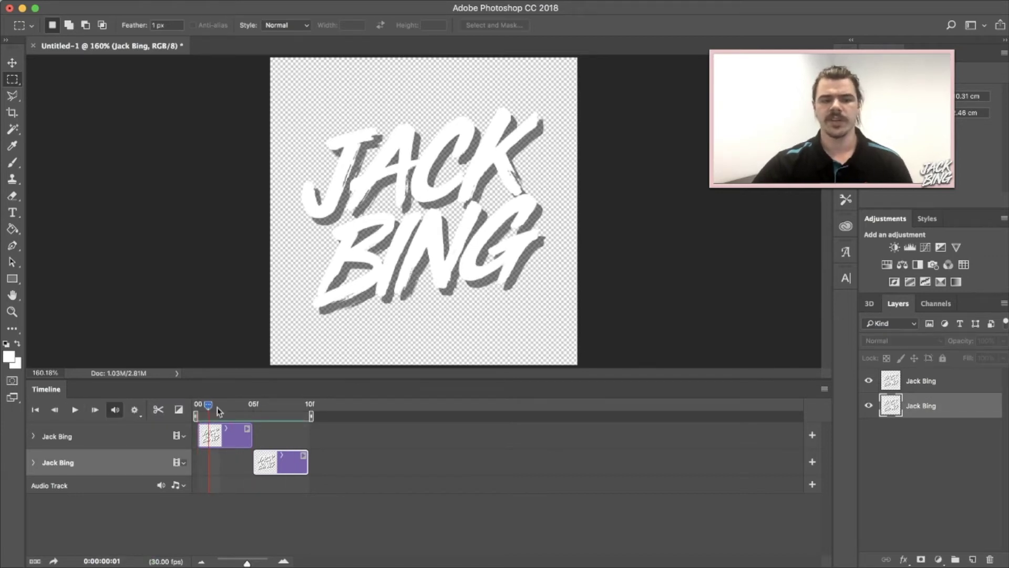
key("space")
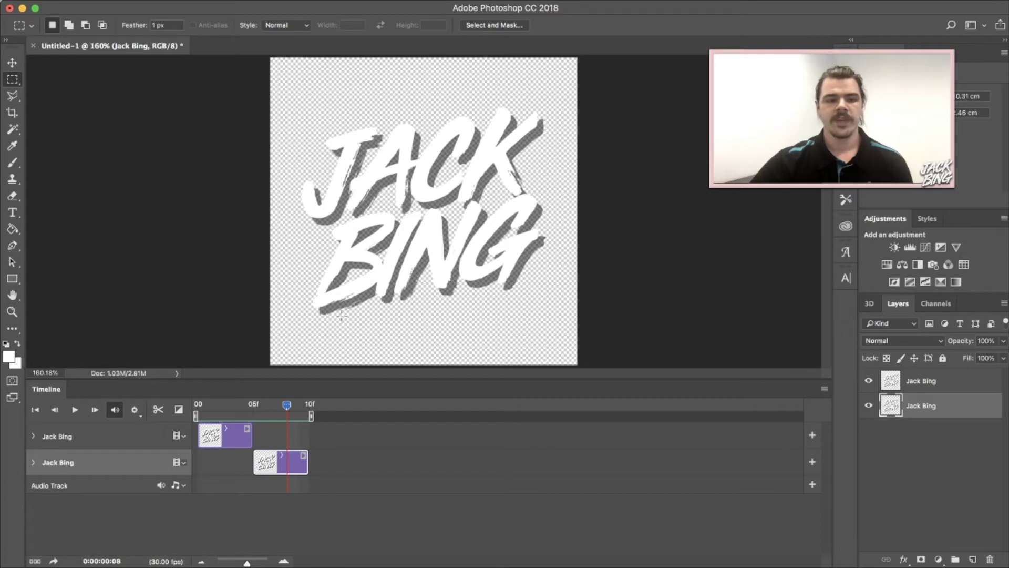
Scale the second Jack Bing frame to about 96% and recentre it on the canvas
left_click(12, 62)
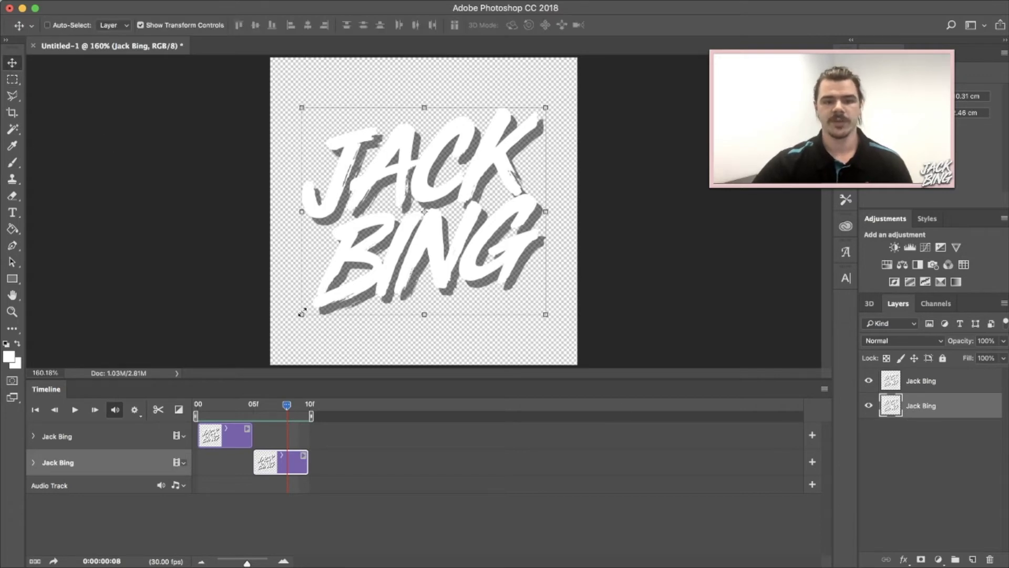
left_click_drag(302, 312, 311, 305)
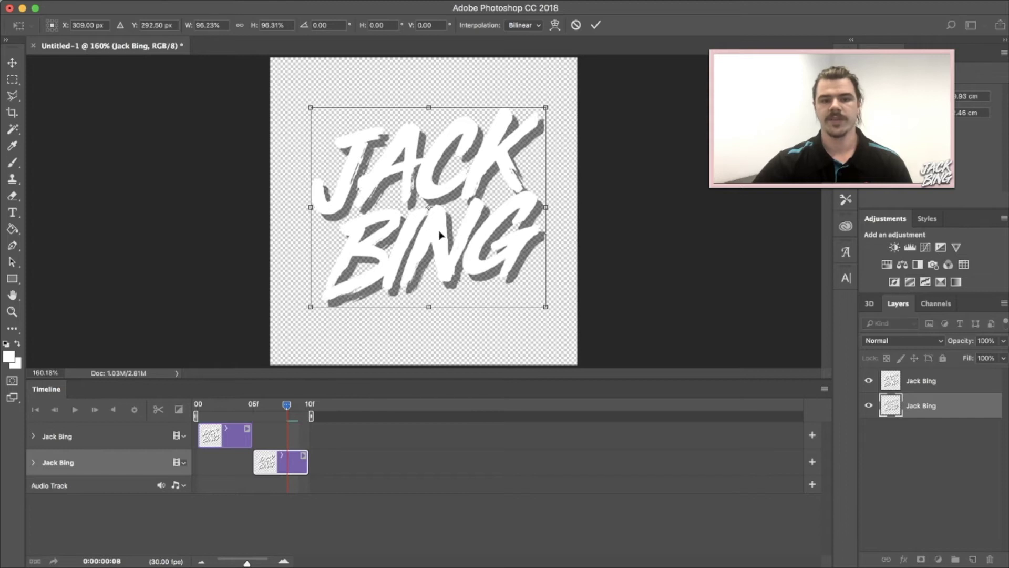
left_click_drag(439, 232, 435, 237)
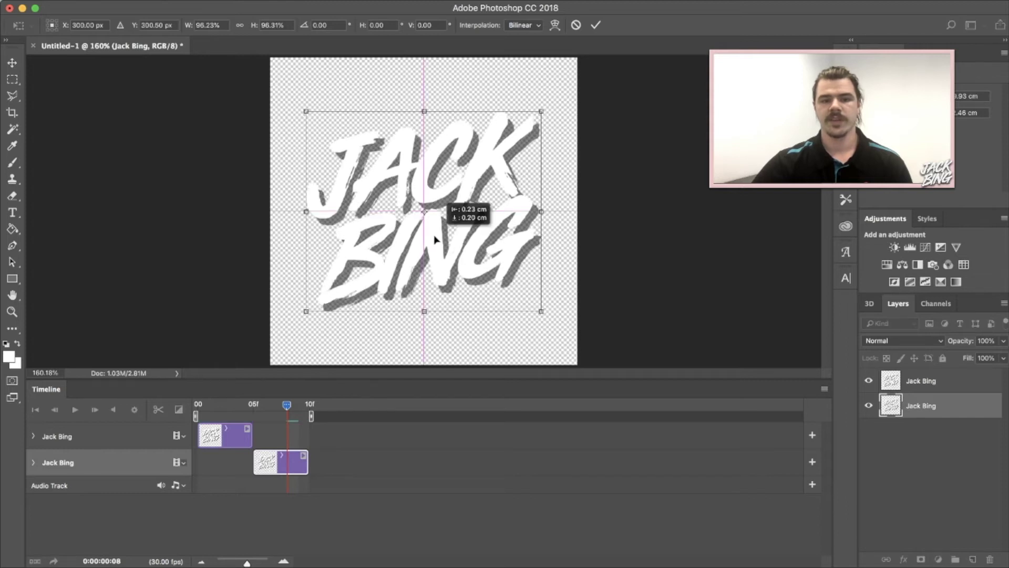
left_click(596, 25)
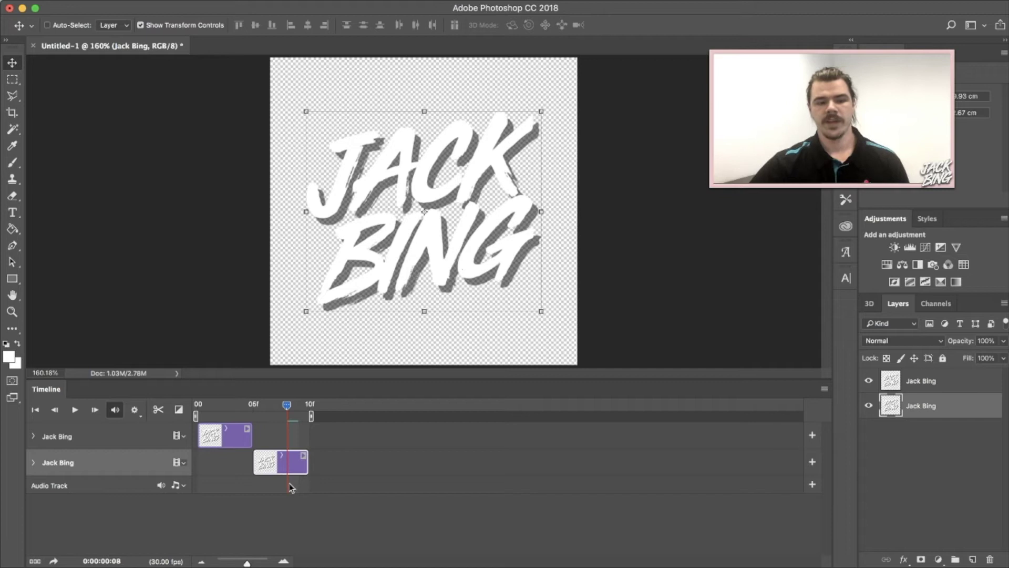
Duplicate the clip as a third frame at 10f and scale it to about 95%, centred
key("super")
left_click_drag(290, 463, 220, 473)
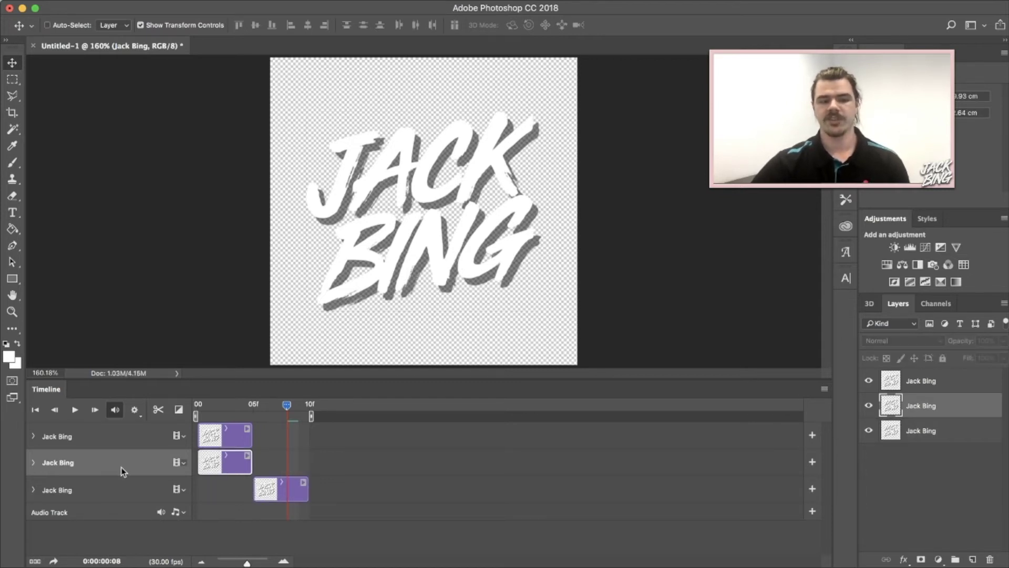
left_click_drag(220, 464, 347, 483)
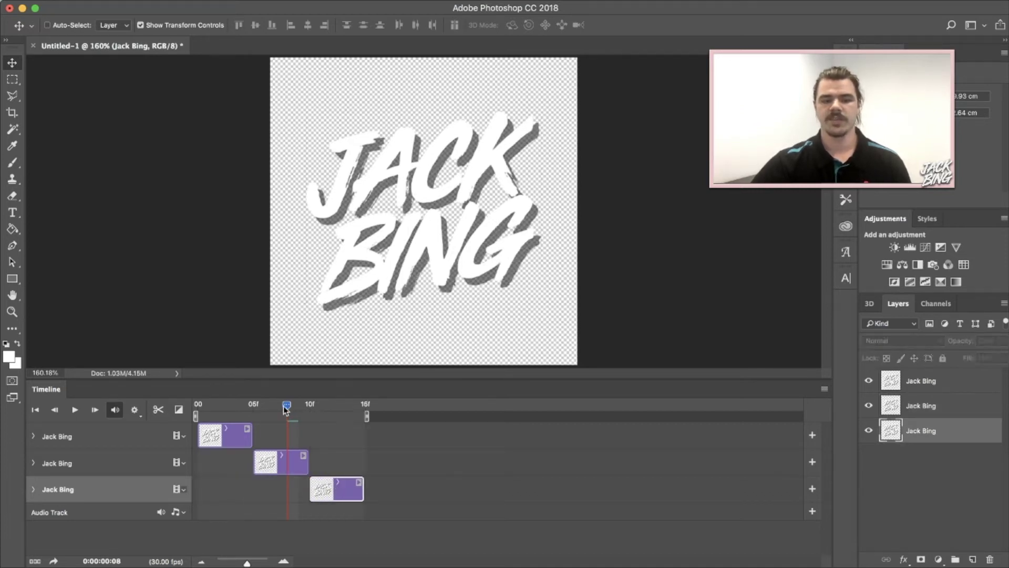
left_click_drag(291, 411, 333, 411)
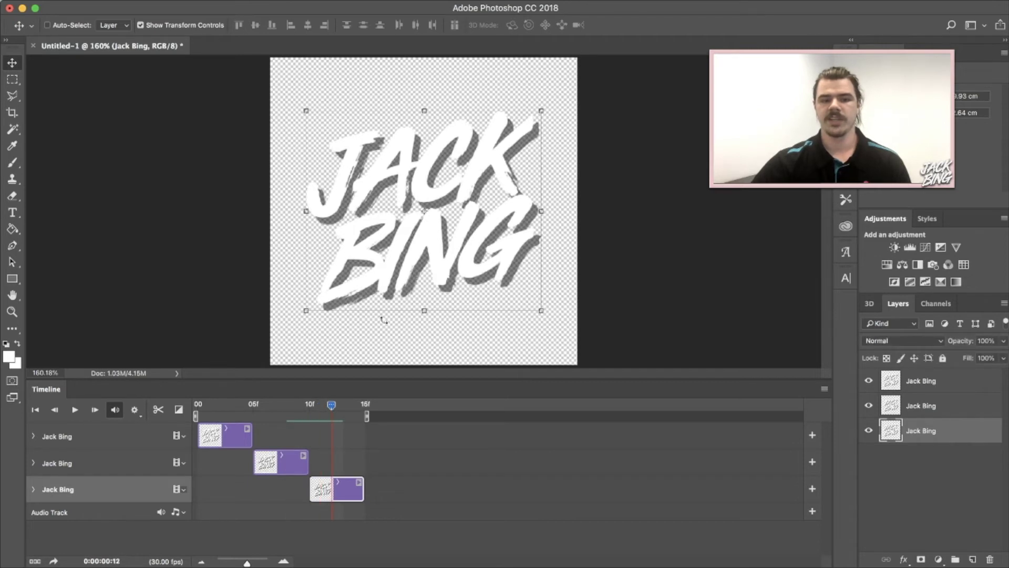
mouse_move(307, 311)
left_mouse_down()
mouse_move(323, 294)
mouse_move(314, 305)
left_mouse_up()
left_click_drag(451, 237, 459, 244)
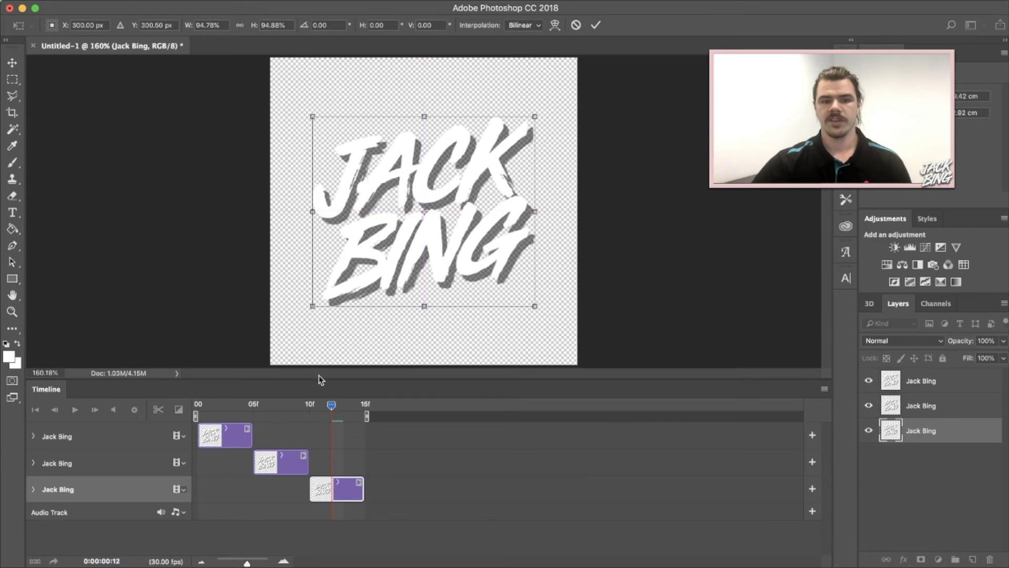
key("Return")
mouse_move(332, 405)
left_mouse_down()
mouse_move(223, 405)
mouse_move(353, 411)
mouse_move(231, 409)
mouse_move(331, 410)
left_mouse_up()
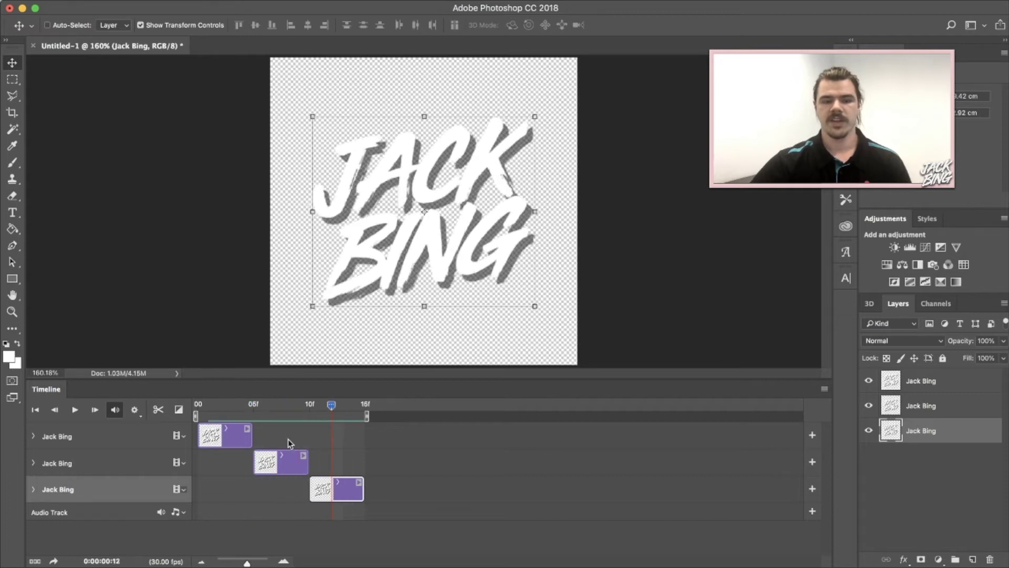
Duplicate the Jack Bing layer, drag the copy to the bottom track at 15f, and scrub to frame 18
left_click(284, 455)
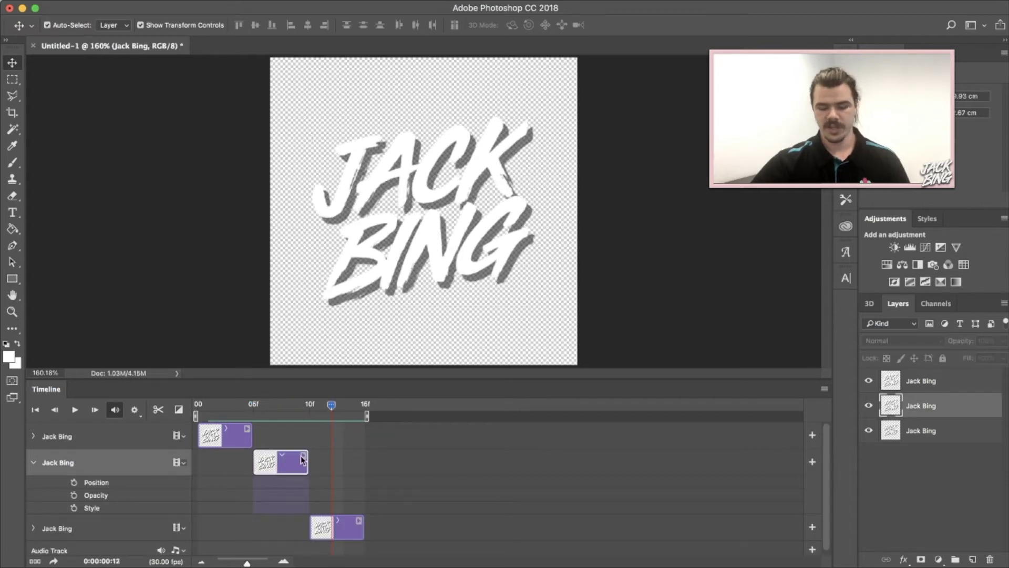
key("ctrl+j")
left_click_drag(217, 475, 402, 525)
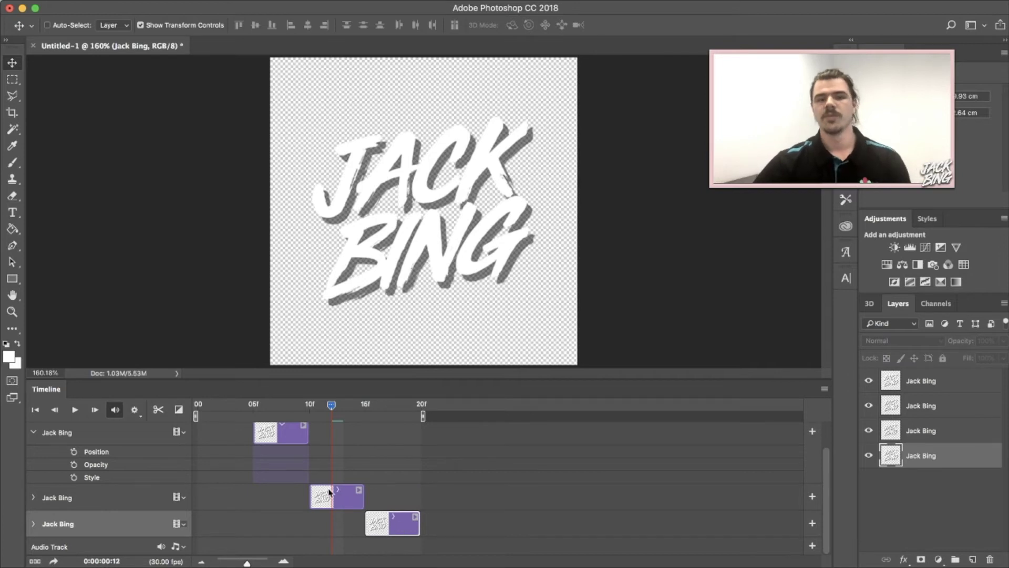
scroll(315, 431, "up", 2)
left_click_drag(294, 405, 275, 416)
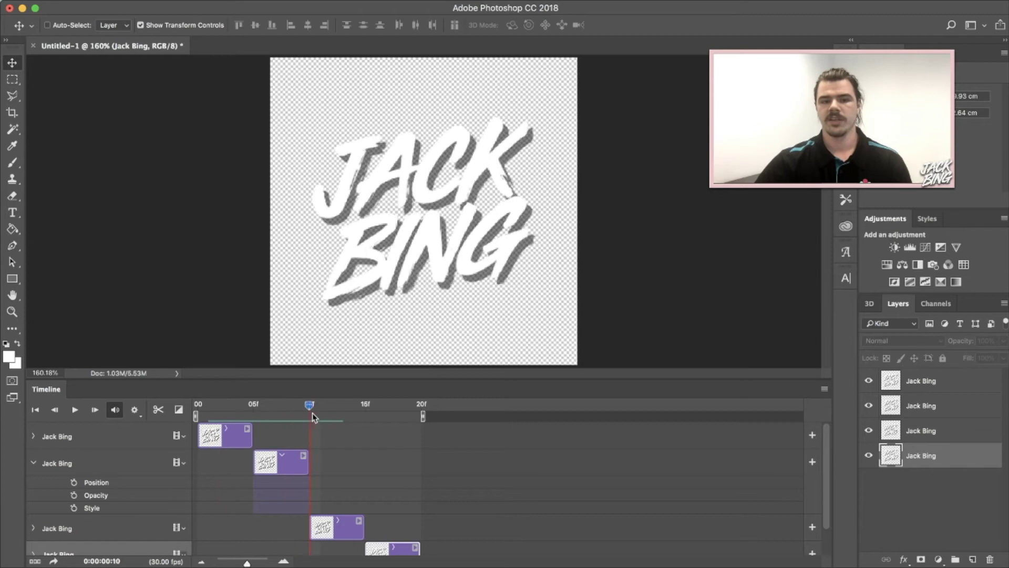
left_click_drag(312, 415, 426, 421)
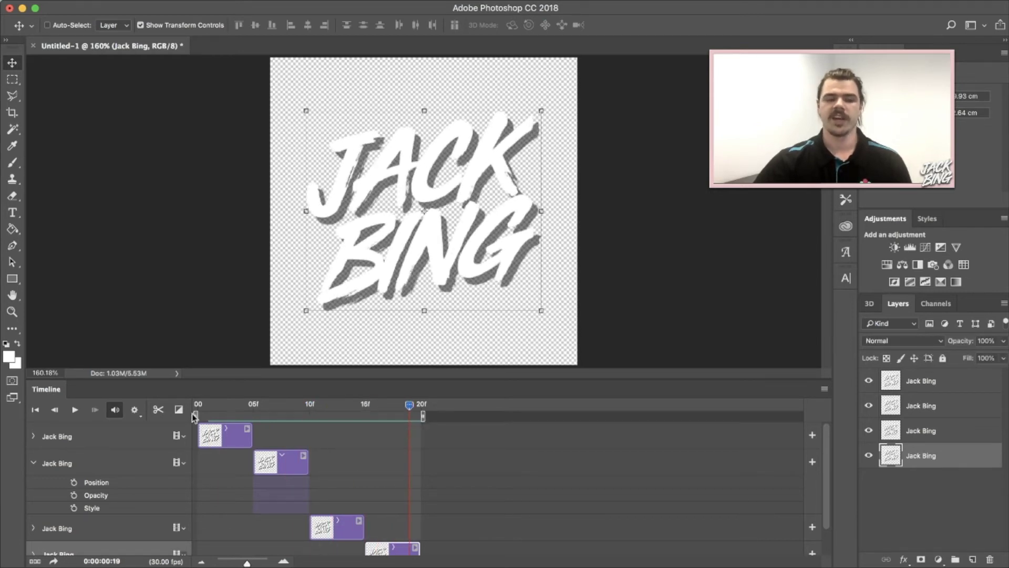
left_click(75, 409)
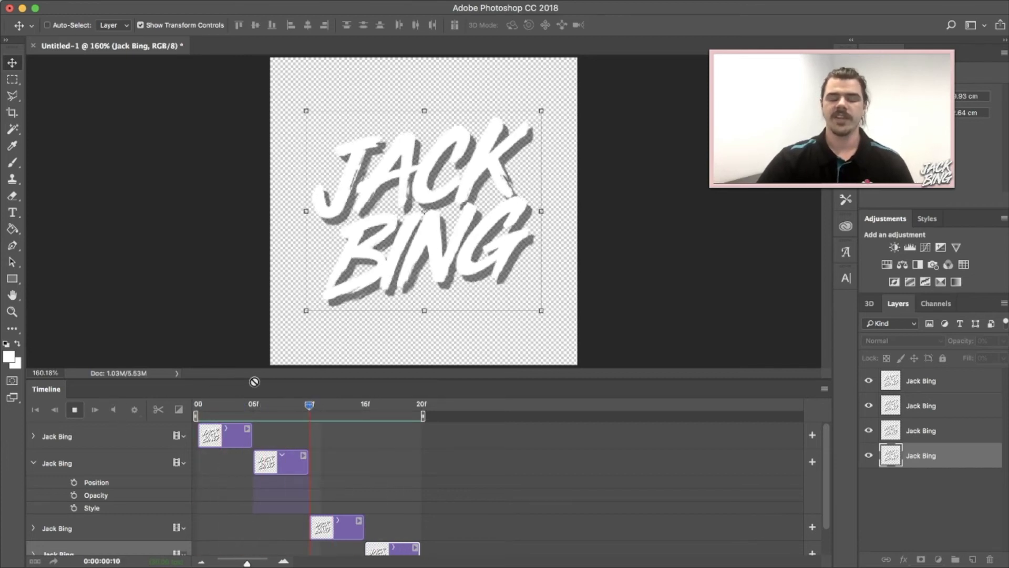
left_click(76, 410)
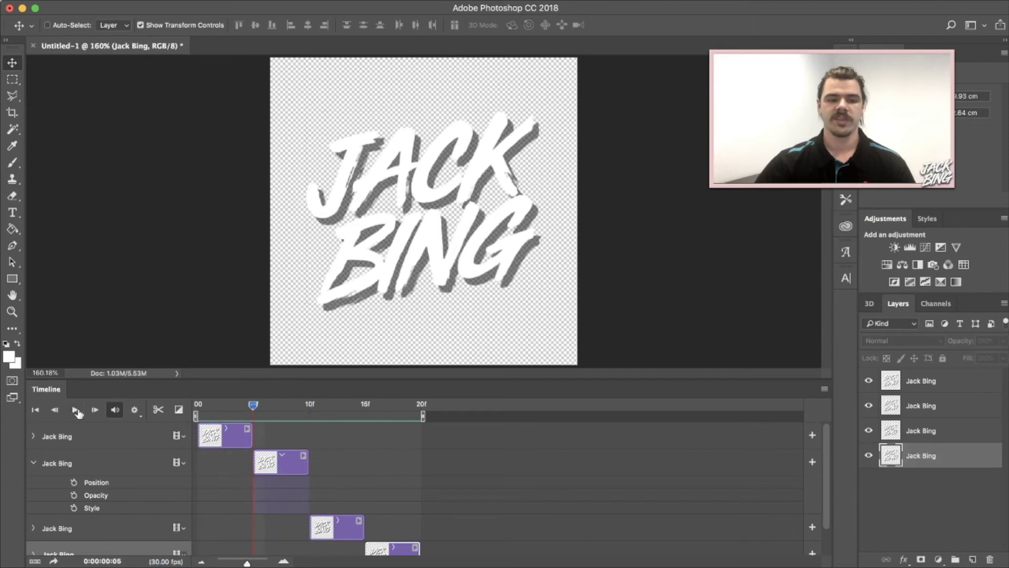
left_click(229, 436)
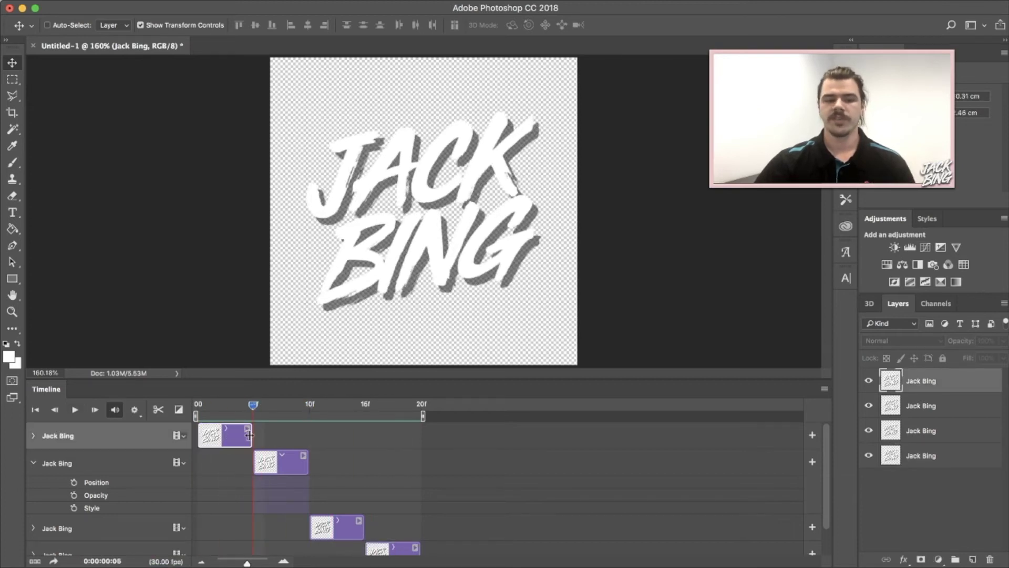
Trim the first, second and third clips to about three frames and pull the following clips in behind them
left_click_drag(250, 435, 232, 435)
mouse_move(278, 462)
left_mouse_down()
mouse_move(256, 463)
mouse_move(264, 463)
left_mouse_up()
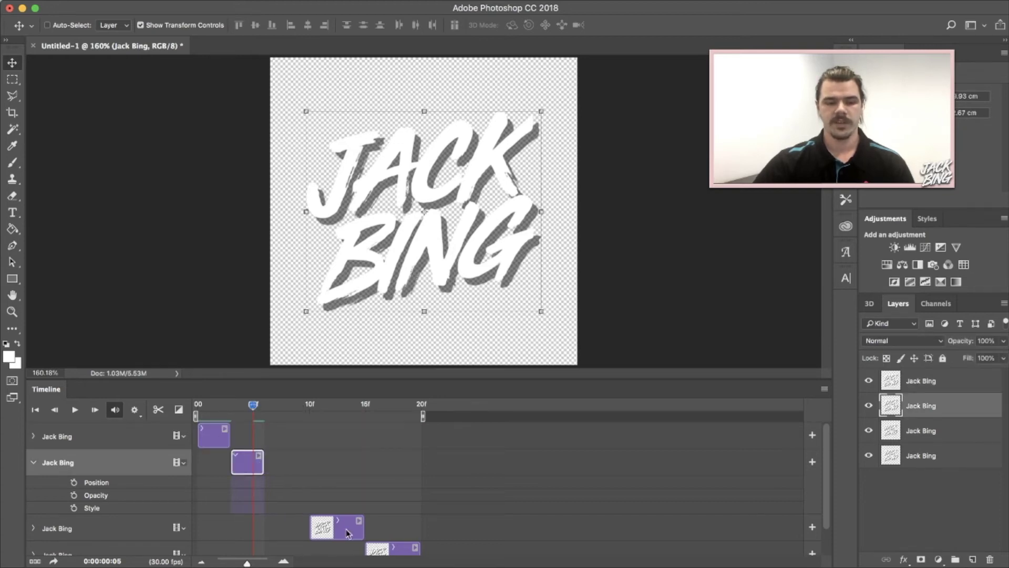
left_click_drag(336, 523, 292, 524)
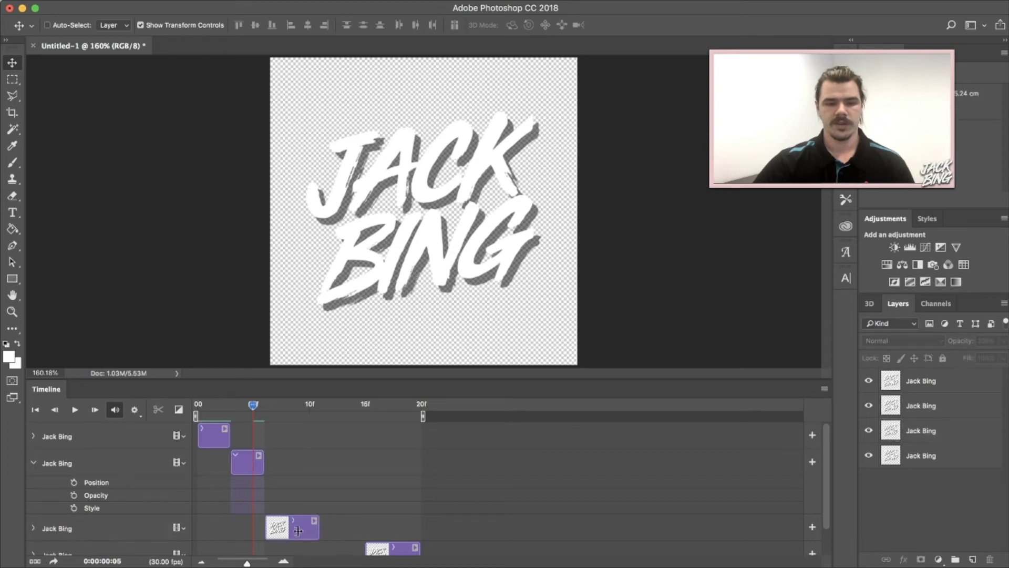
left_click(33, 463)
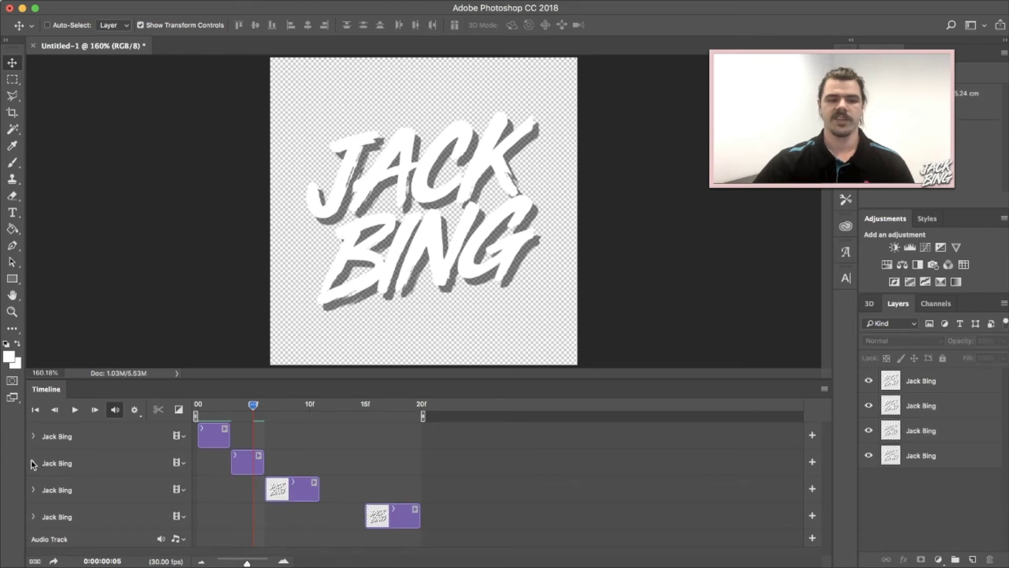
left_click(302, 493)
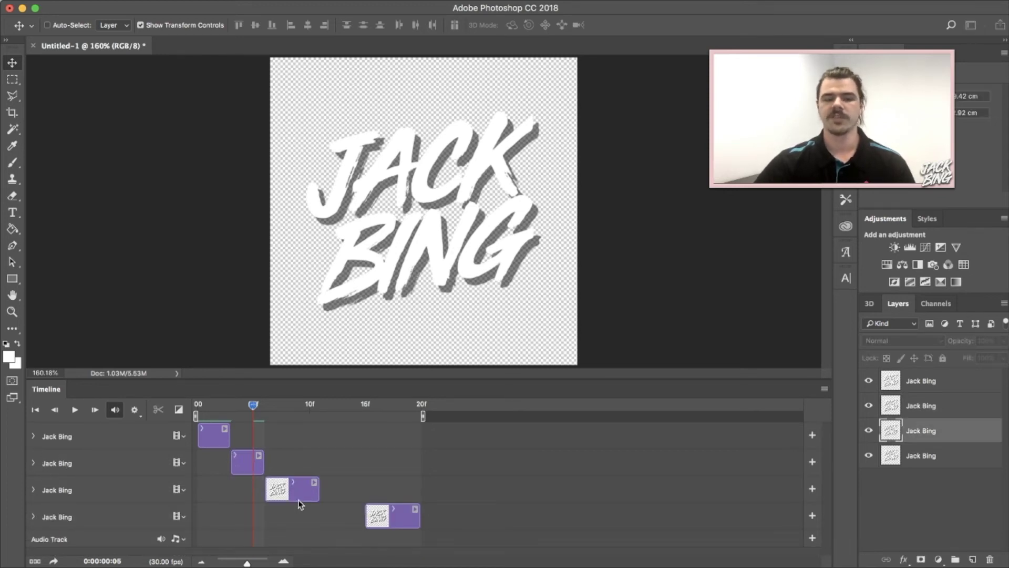
left_click_drag(318, 489, 297, 490)
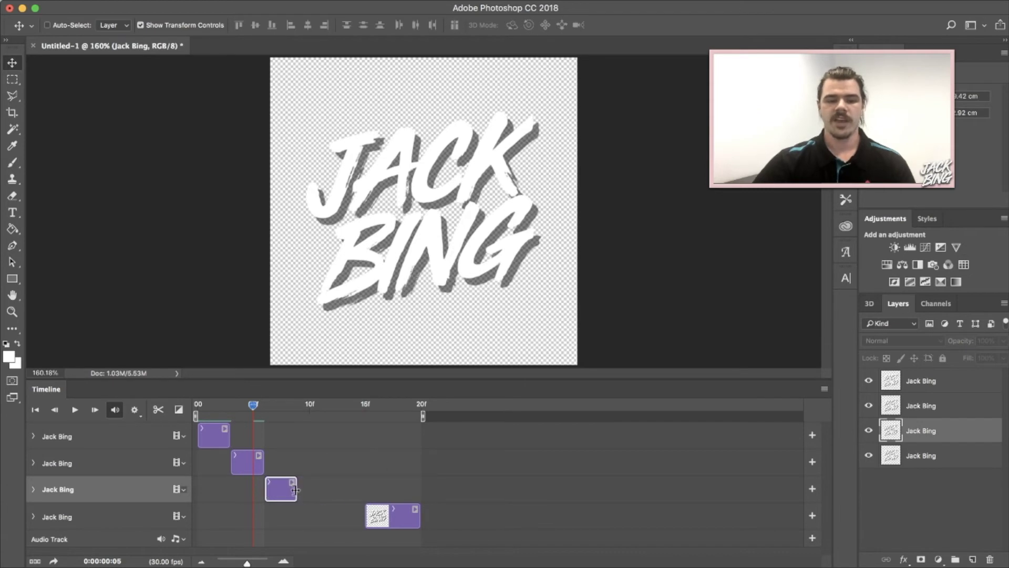
left_click(406, 520)
left_click_drag(405, 521, 331, 519)
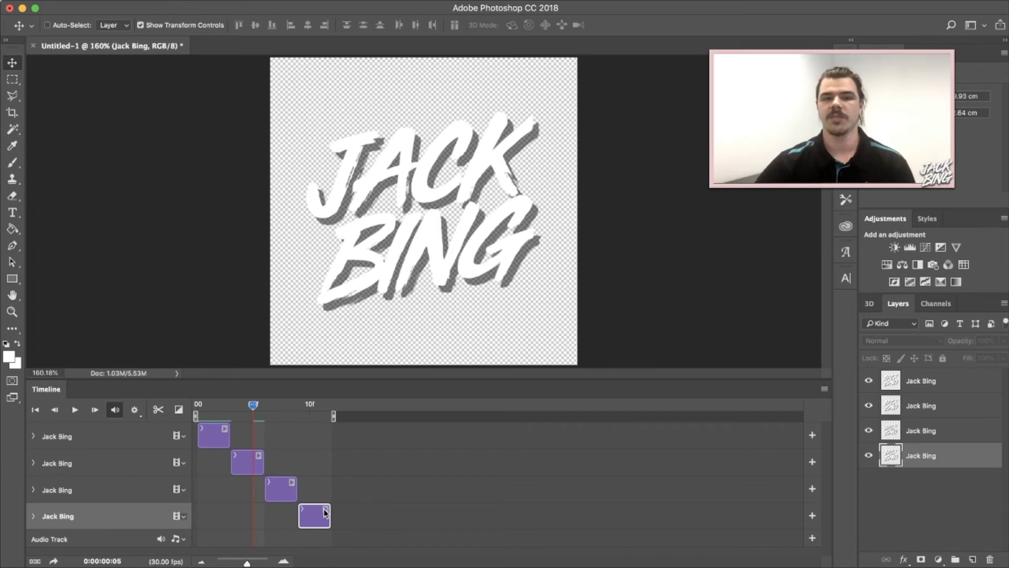
Play the shortened animation from frame 3, stop it, and scrub back to frame 1
left_click_drag(253, 404, 196, 409)
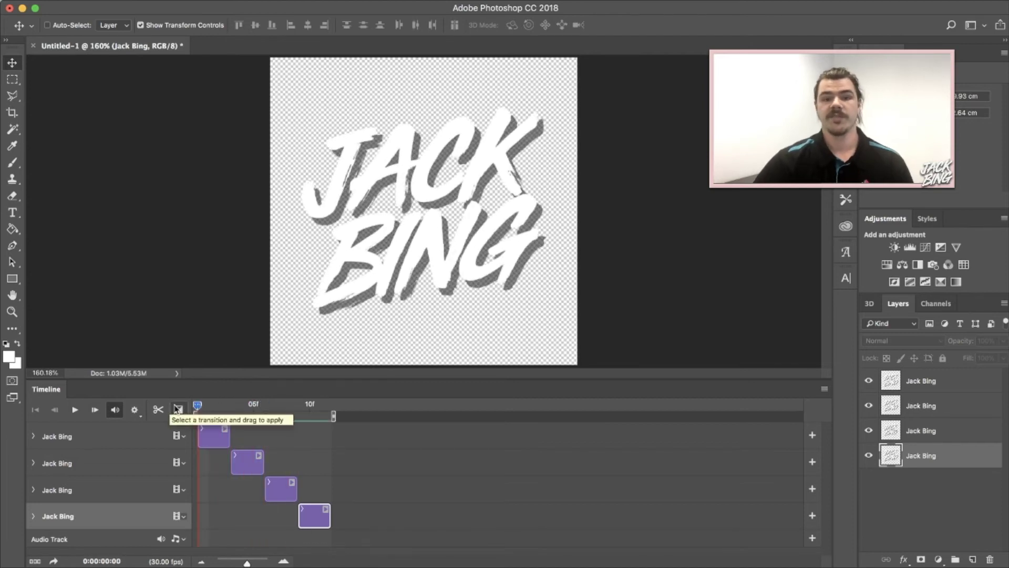
left_click(75, 410)
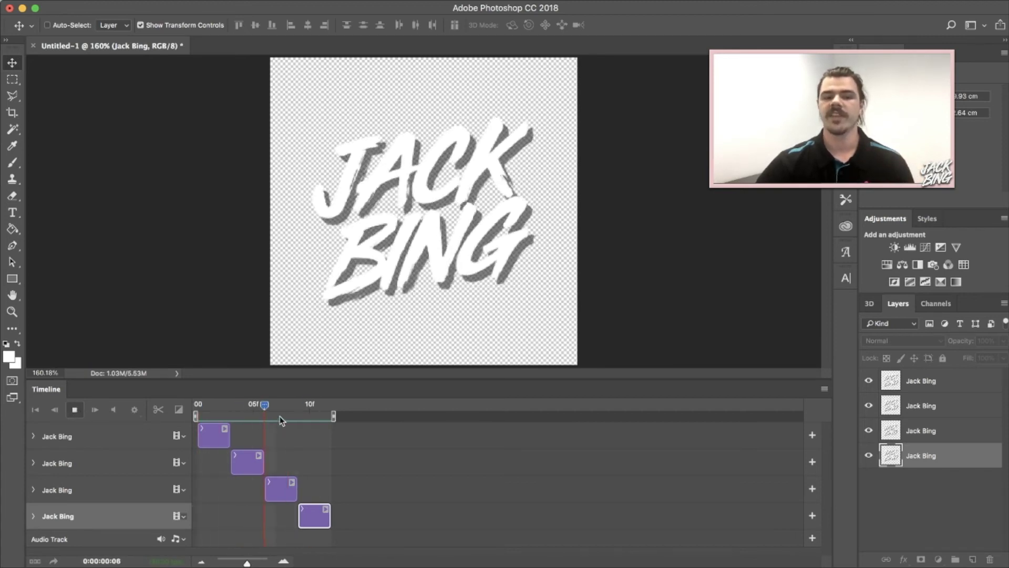
left_click(78, 410)
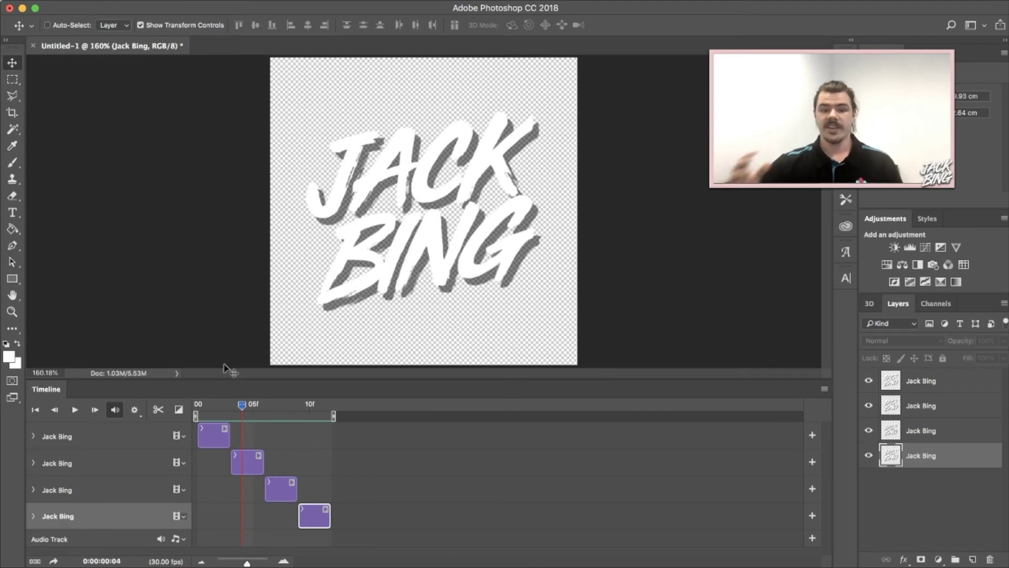
left_click(96, 467)
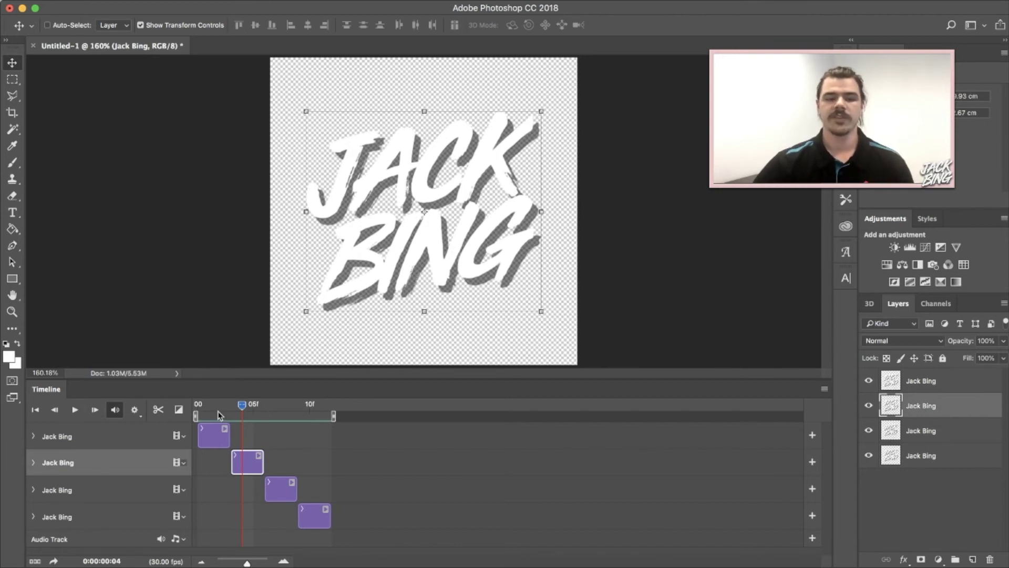
left_click_drag(241, 408, 280, 415)
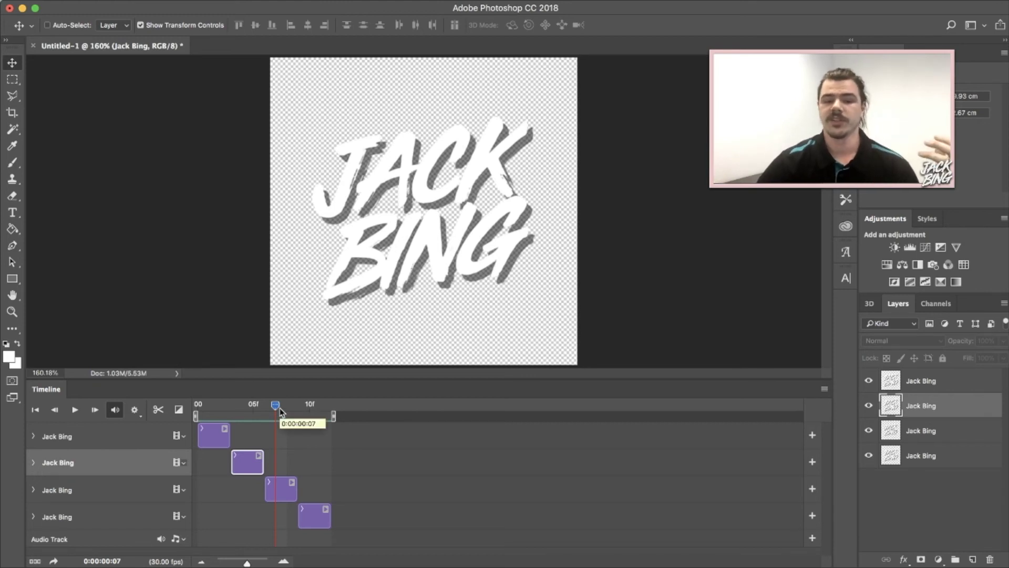
left_click_drag(275, 406, 210, 411)
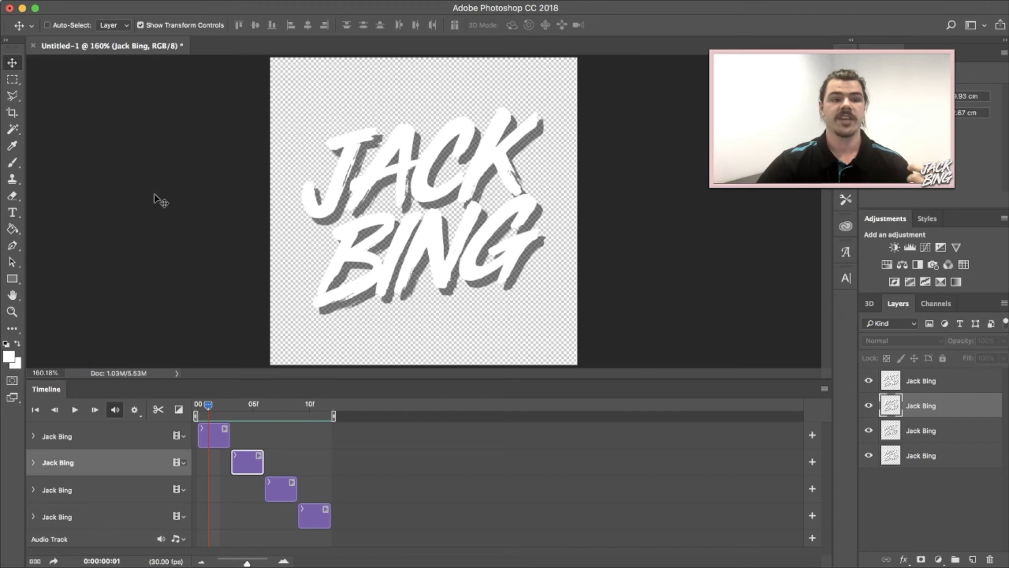
Open Save for Web (Legacy) with GIF as the output format
left_click(107, 5)
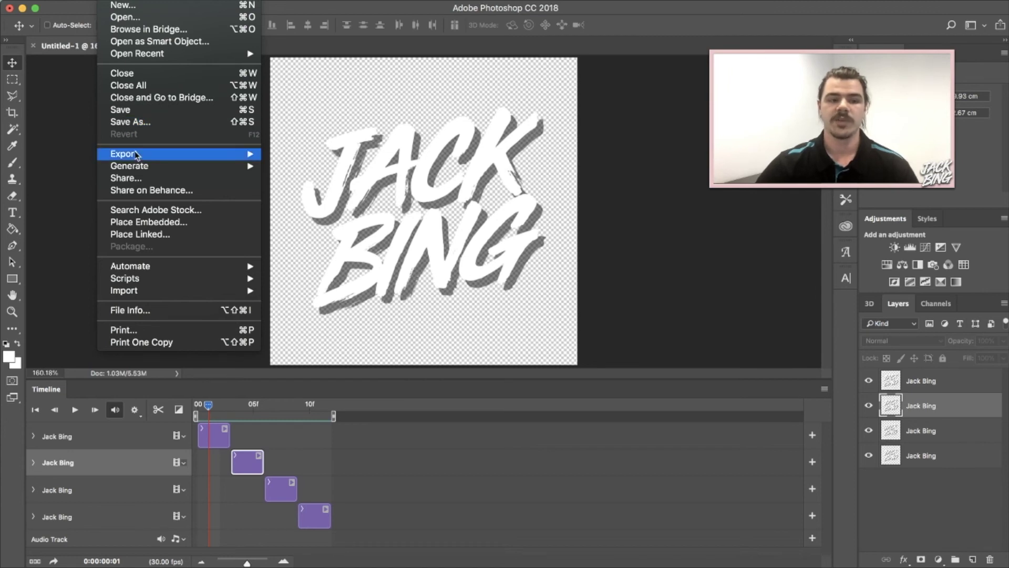
mouse_move(135, 152)
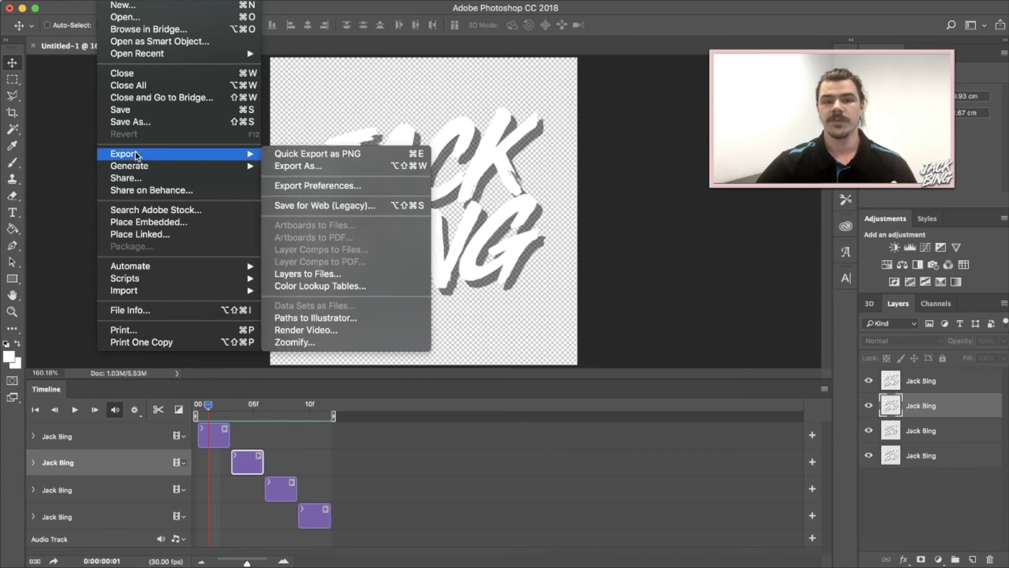
left_click(307, 209)
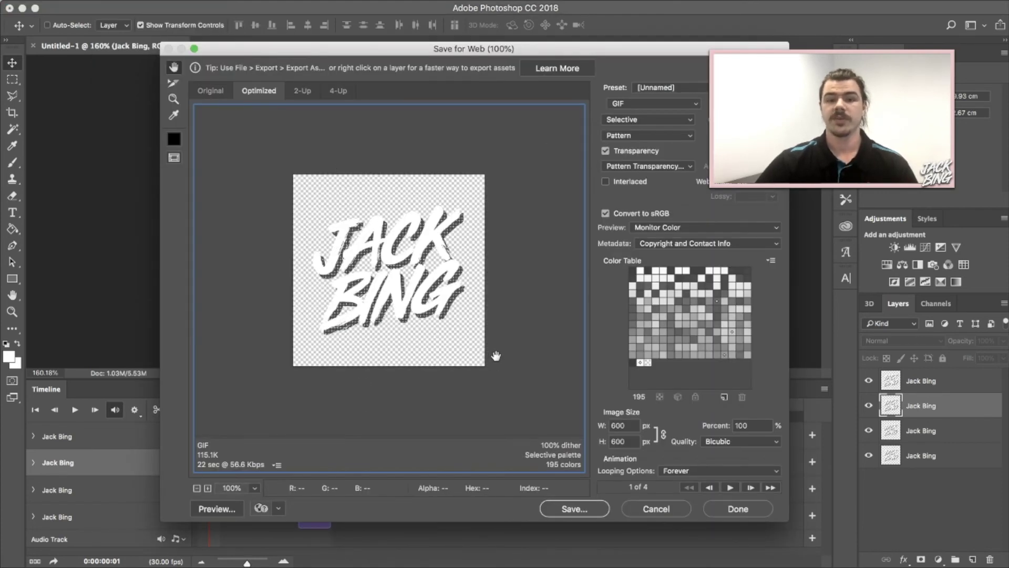
left_click(620, 104)
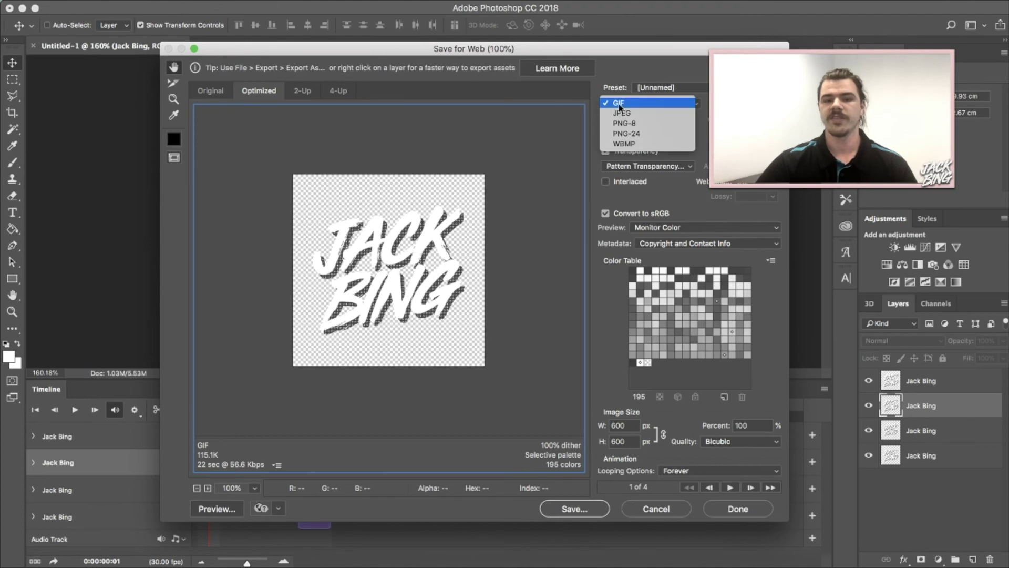
left_click(621, 103)
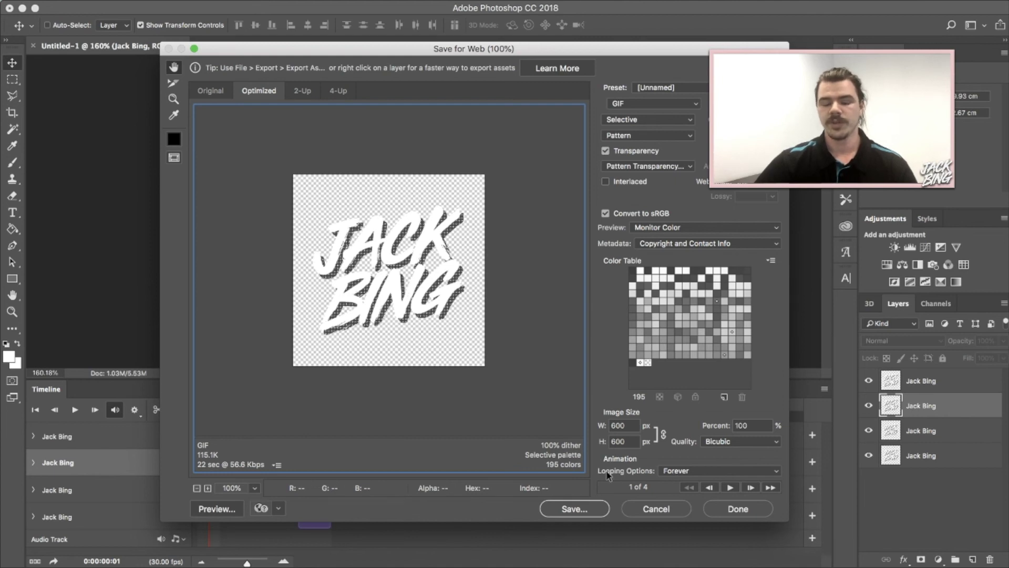
Set the GIF's Looping Options to Forever and preview the animation in the export window
left_click(671, 472)
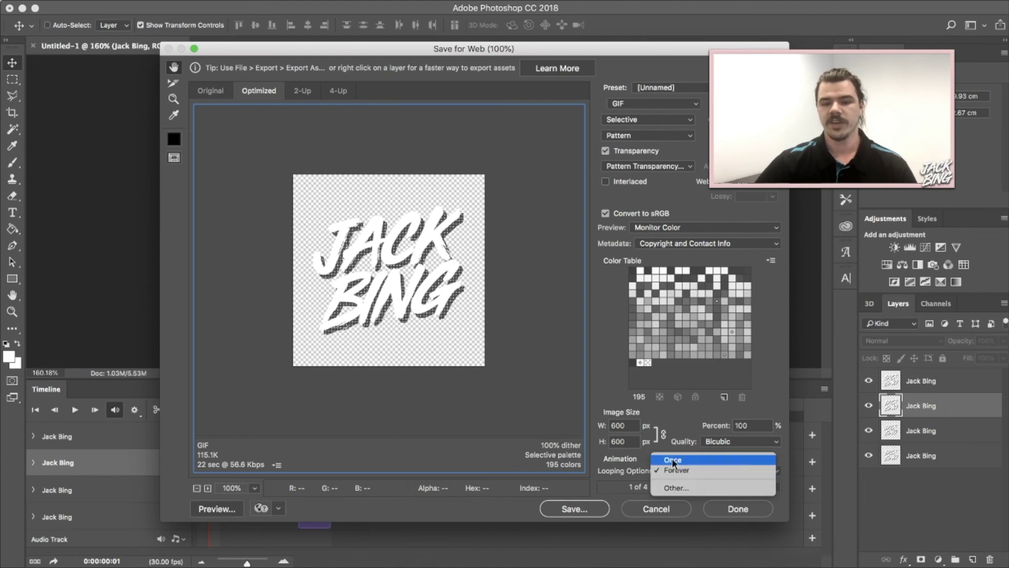
left_click(673, 460)
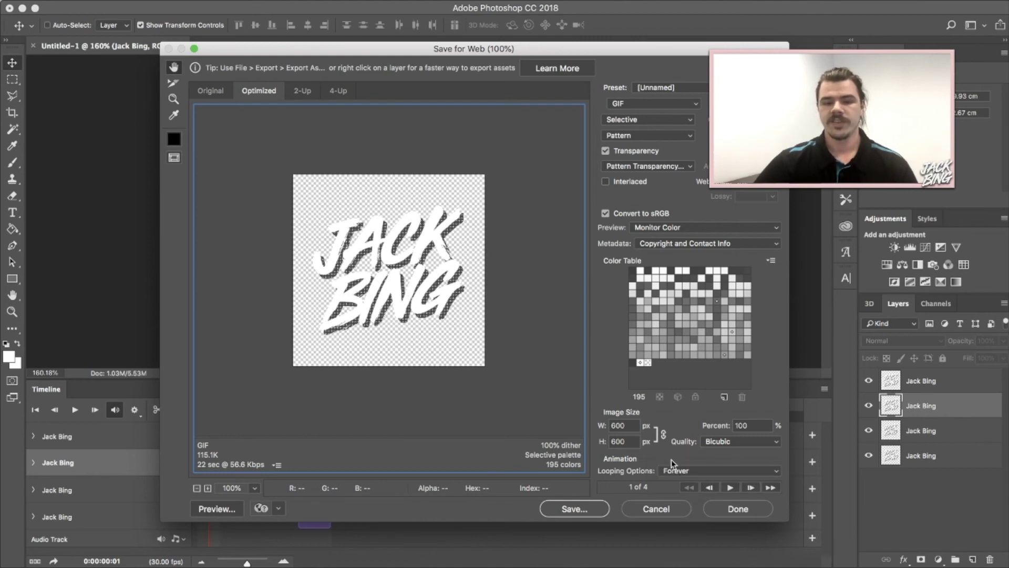
left_click(730, 488)
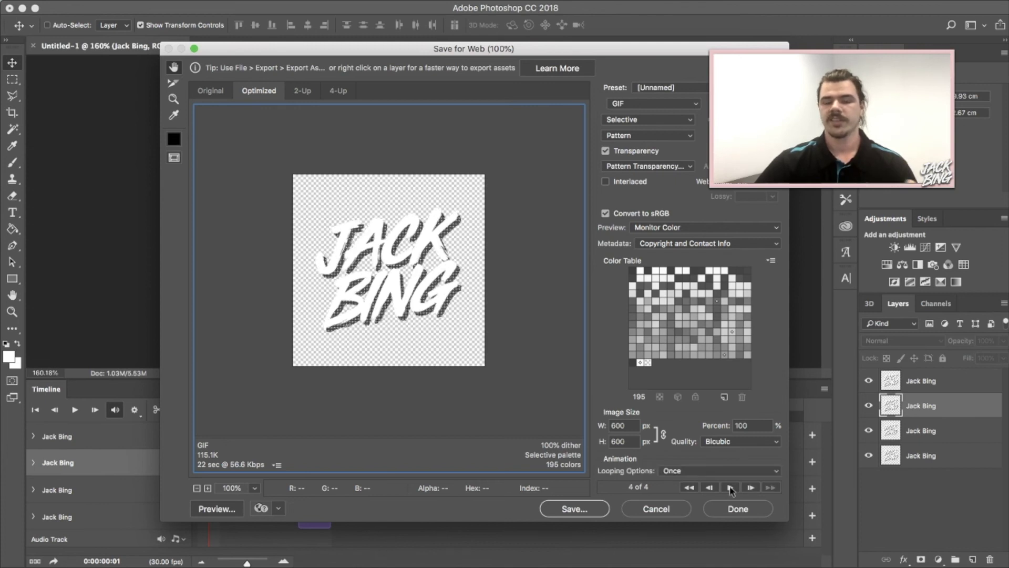
left_click(718, 470)
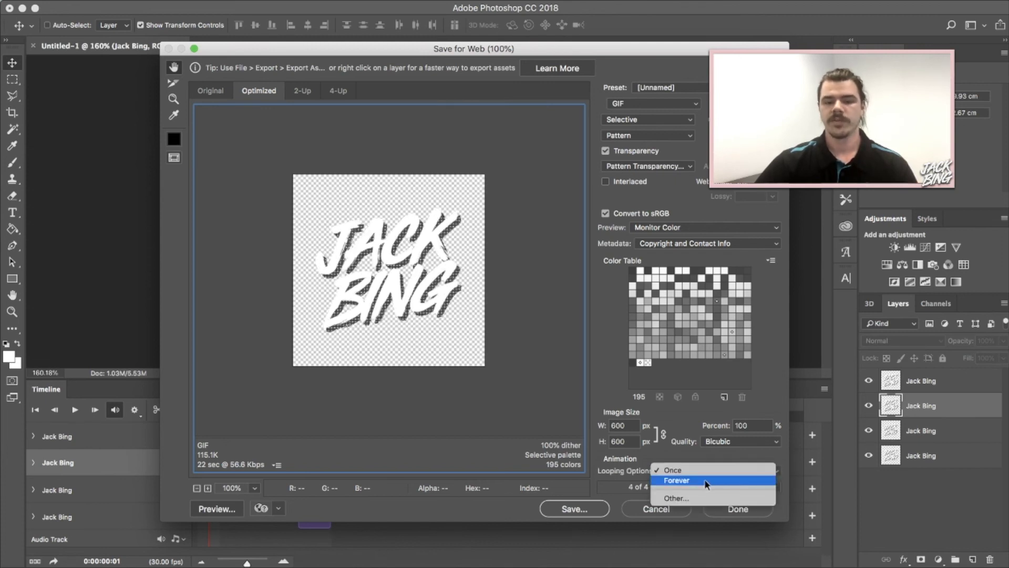
left_click(705, 478)
left_click(729, 488)
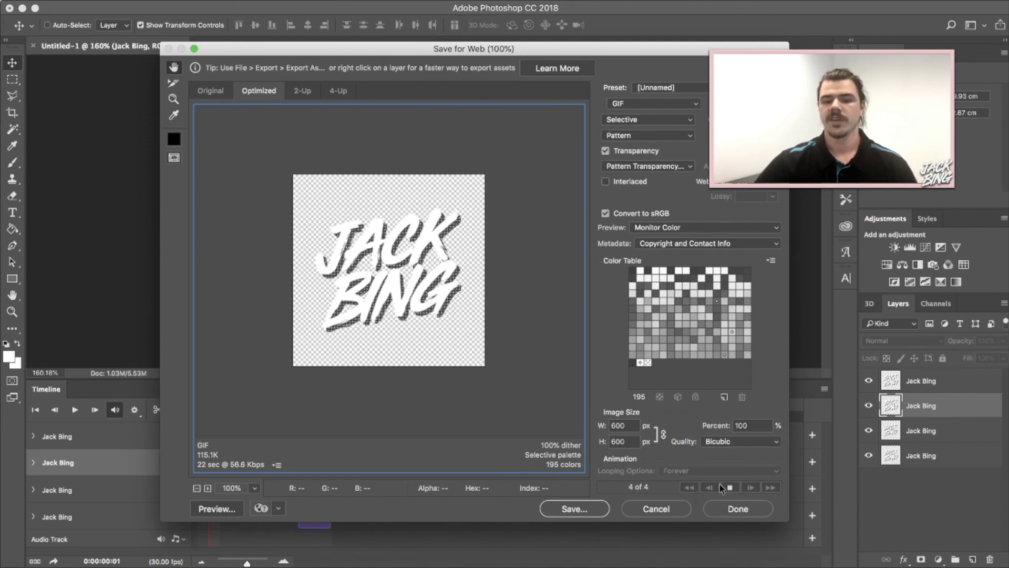
left_click(729, 488)
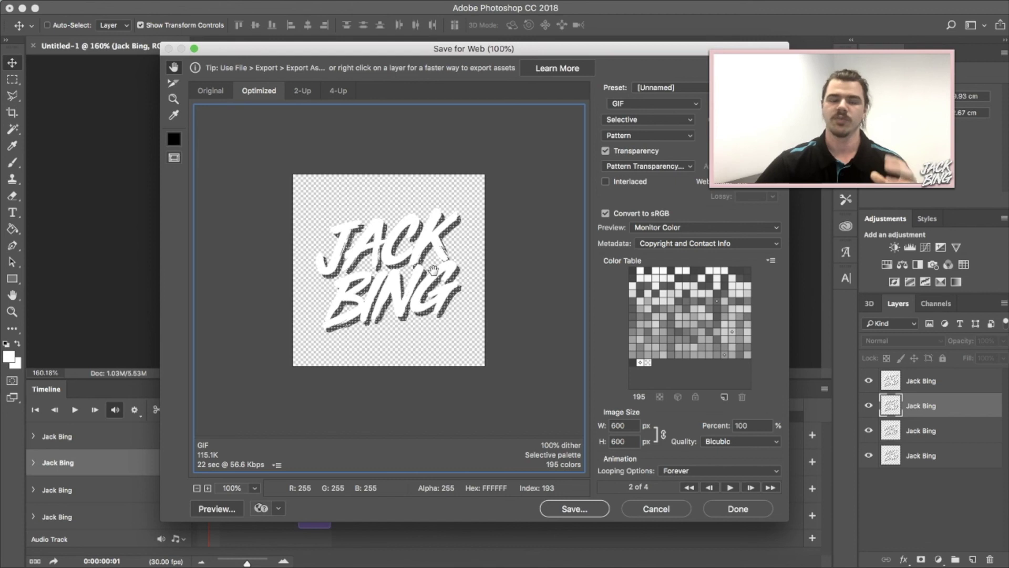
left_click(728, 488)
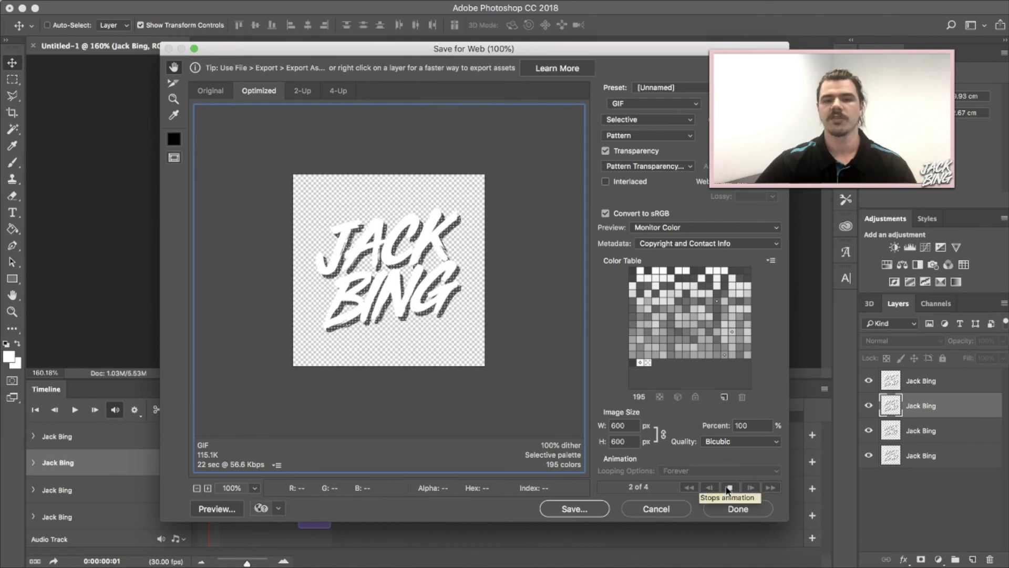
left_click(729, 488)
Save the GIF to the Desktop as 'JackBing Instagram GIF.gif'
left_click(578, 508)
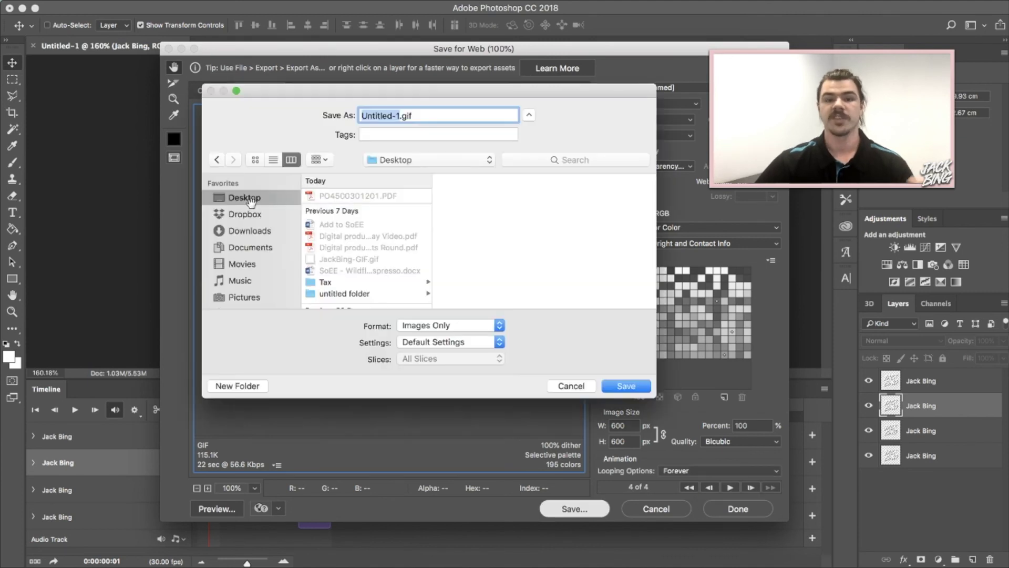
key("BackSpace")
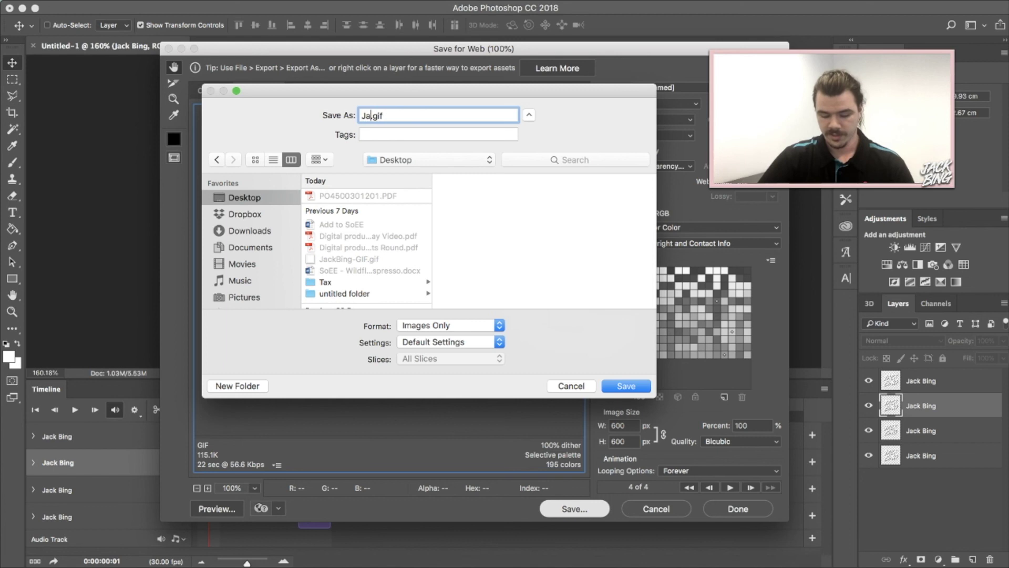
type("JackBing Instagr")
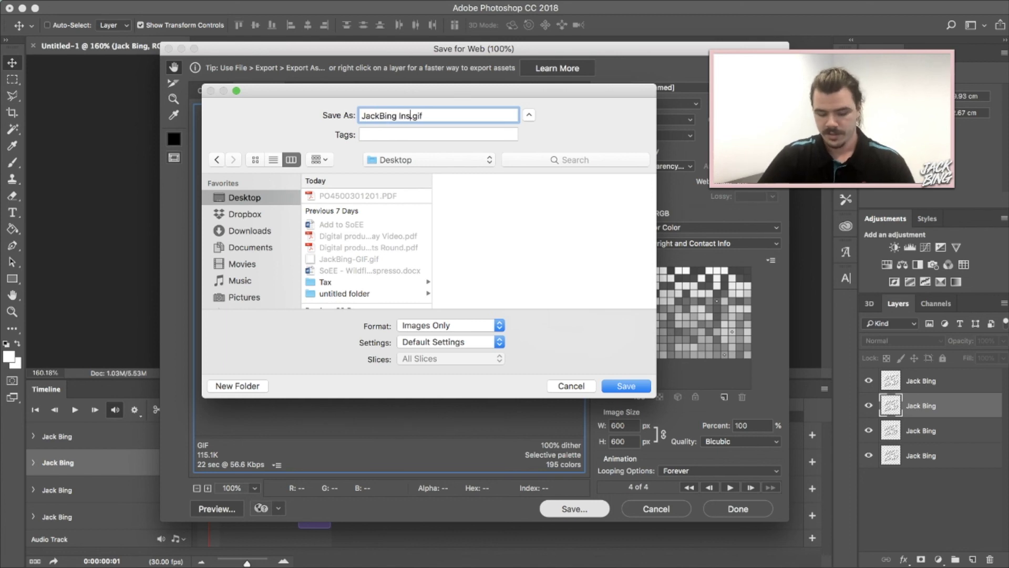
type("am ")
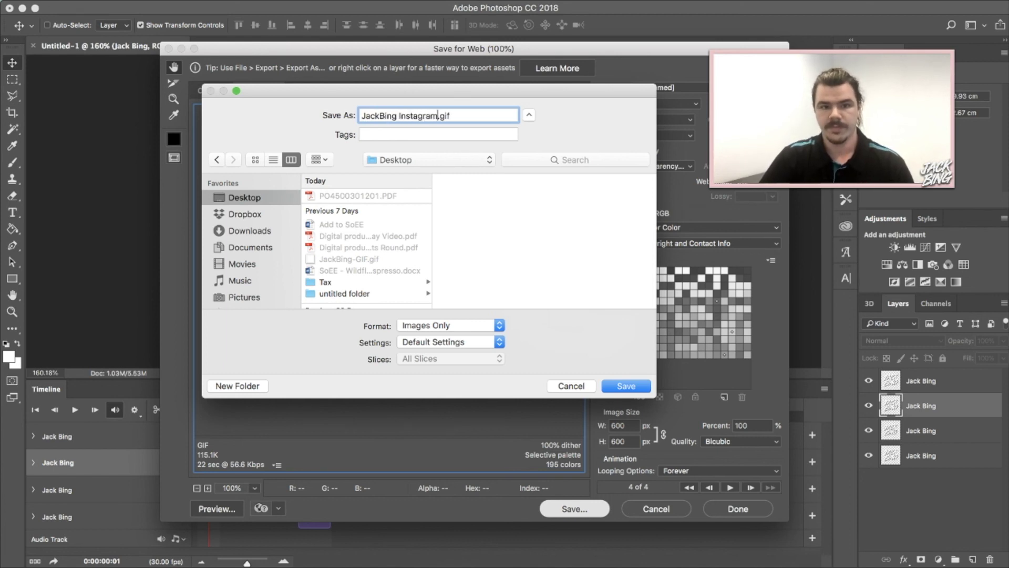
type("GIF")
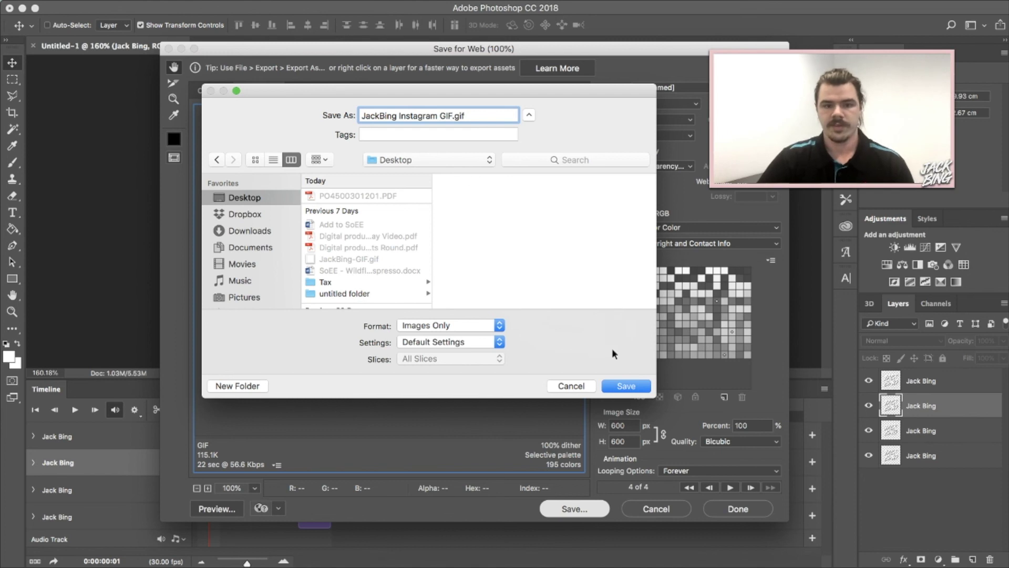
left_click(626, 386)
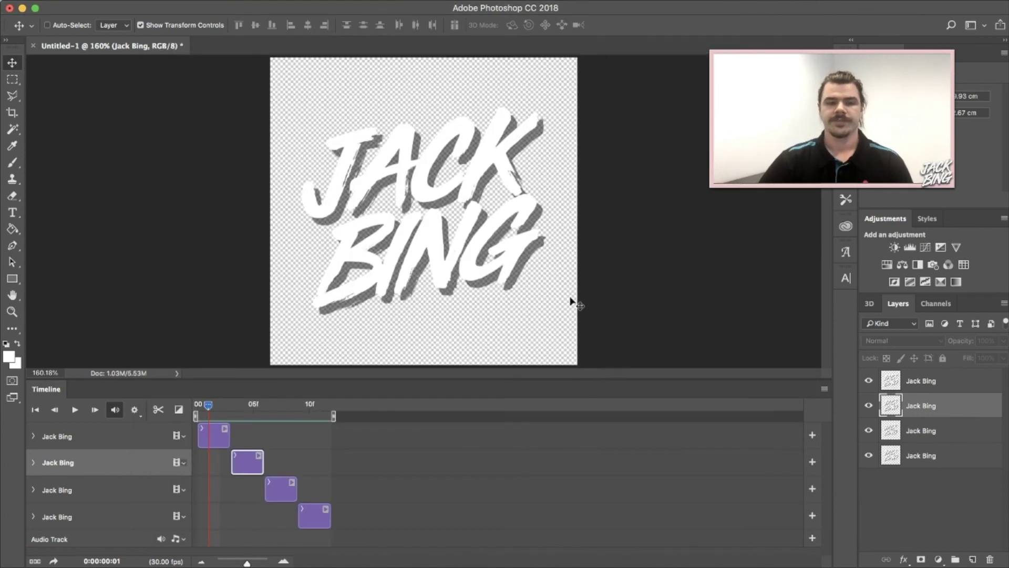